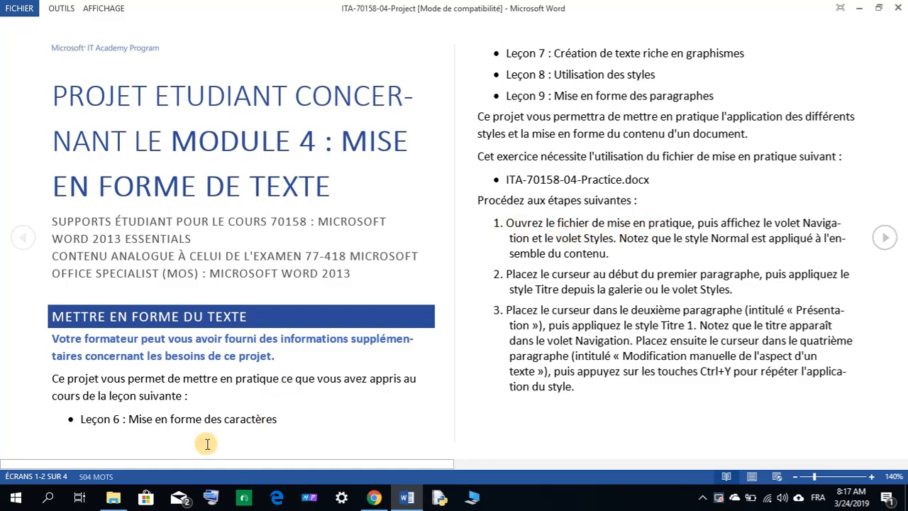
Step: Open the practice file ITA-70158-04-Practice and review instruction 1 in the ITA-70158-04-Project document
left_click(113, 499)
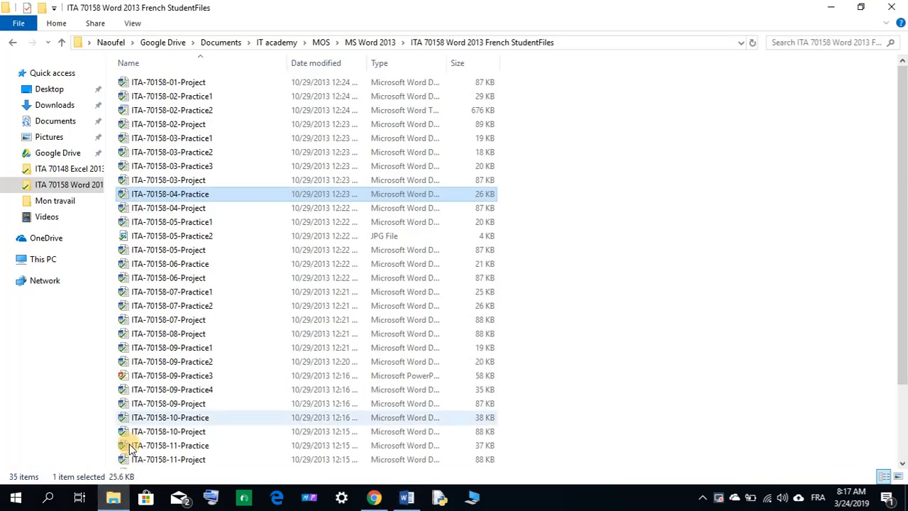
double_click(177, 194)
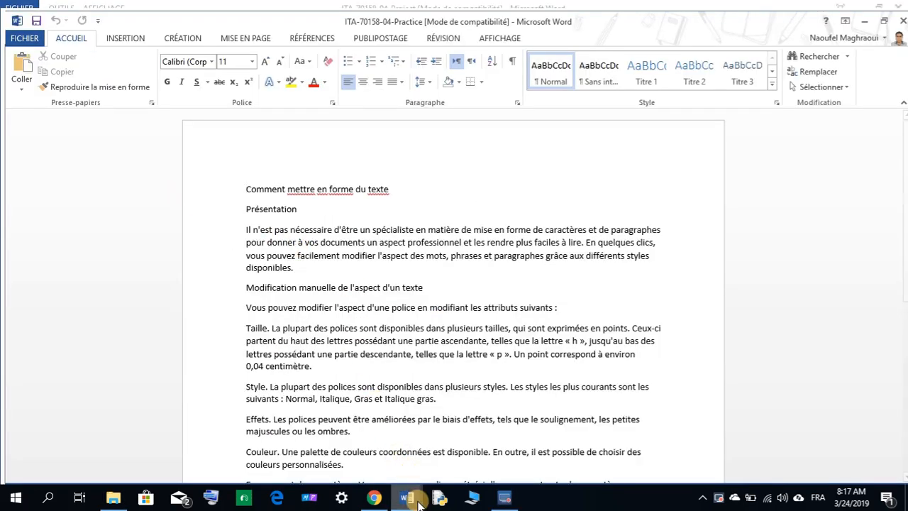
mouse_move(418, 494)
left_click(383, 445)
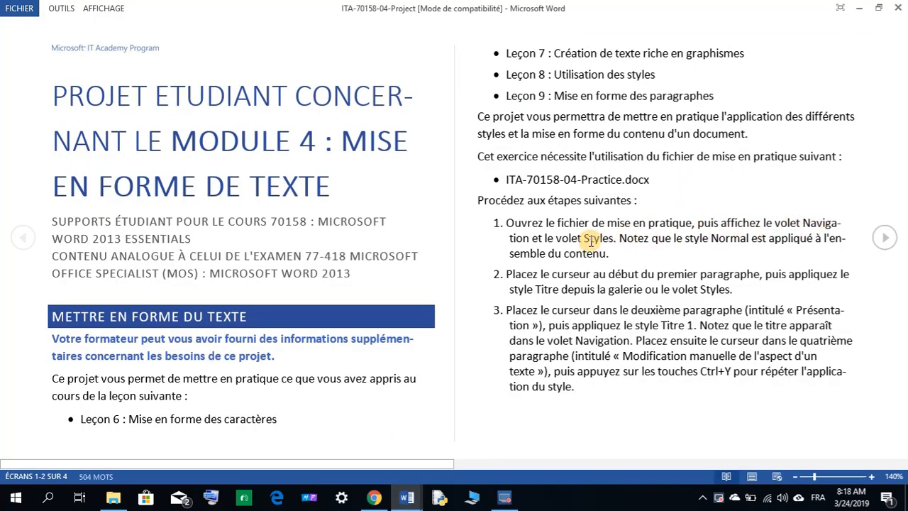
mouse_move(419, 501)
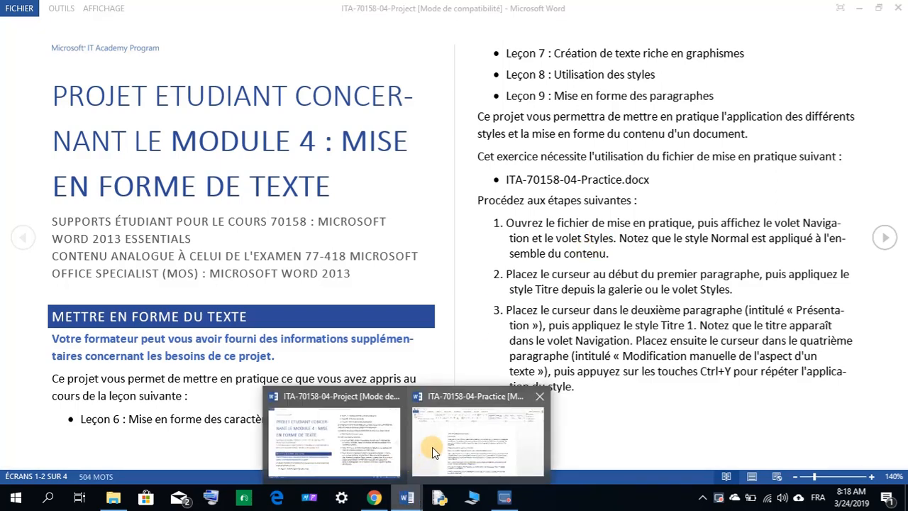
left_click(427, 441)
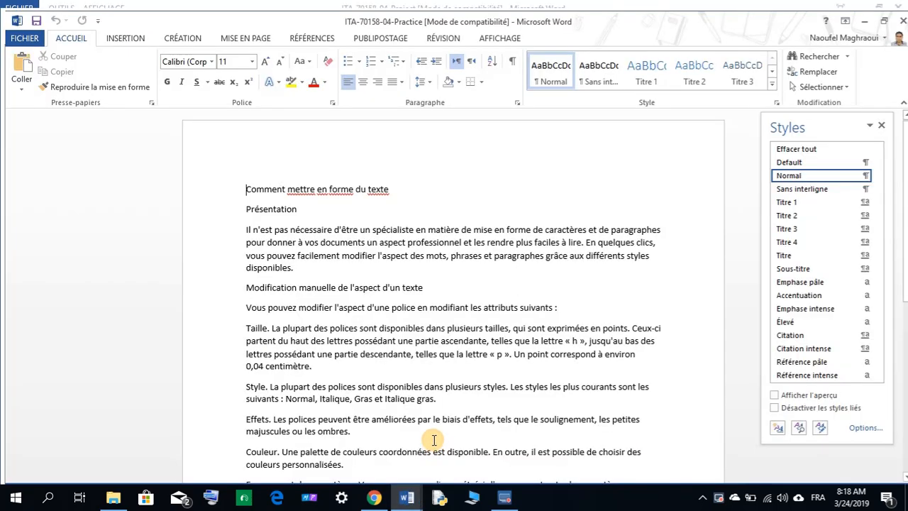
Step: Display both the Navigation pane and the Styles pane in the practice document
left_click(881, 125)
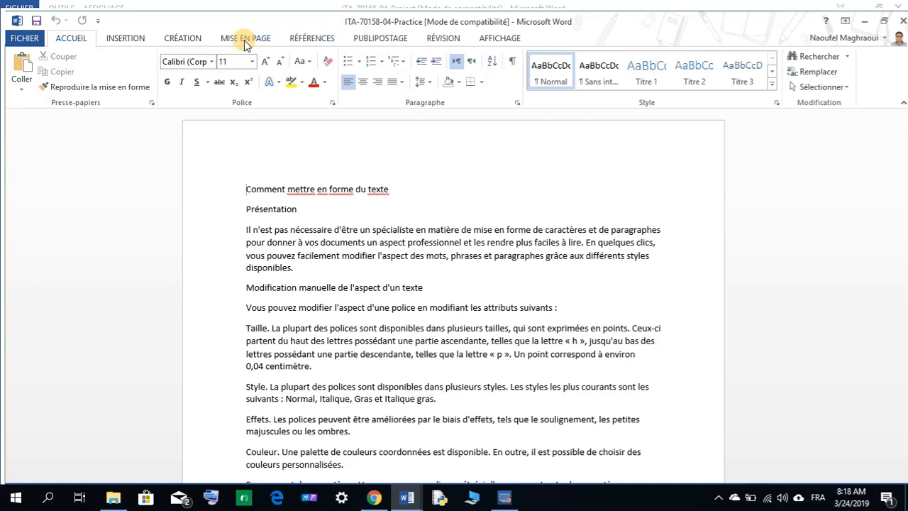
left_click(494, 39)
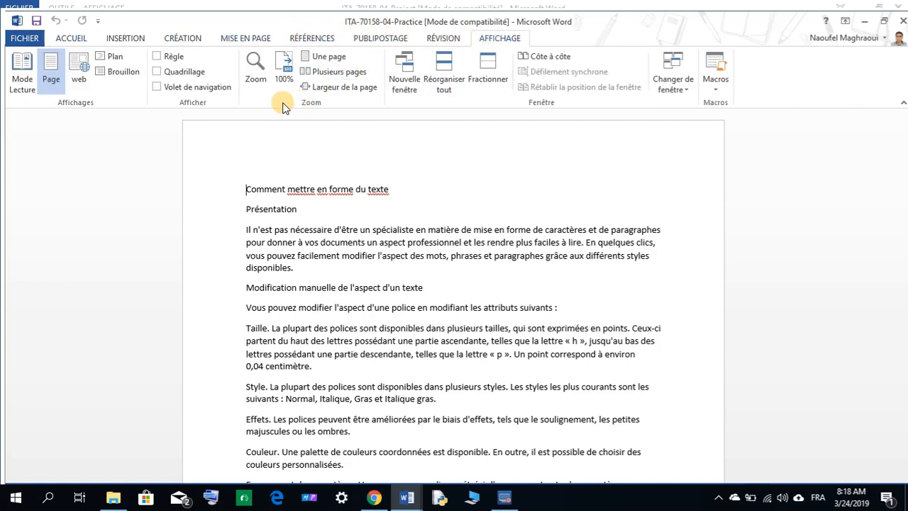
left_click(157, 87)
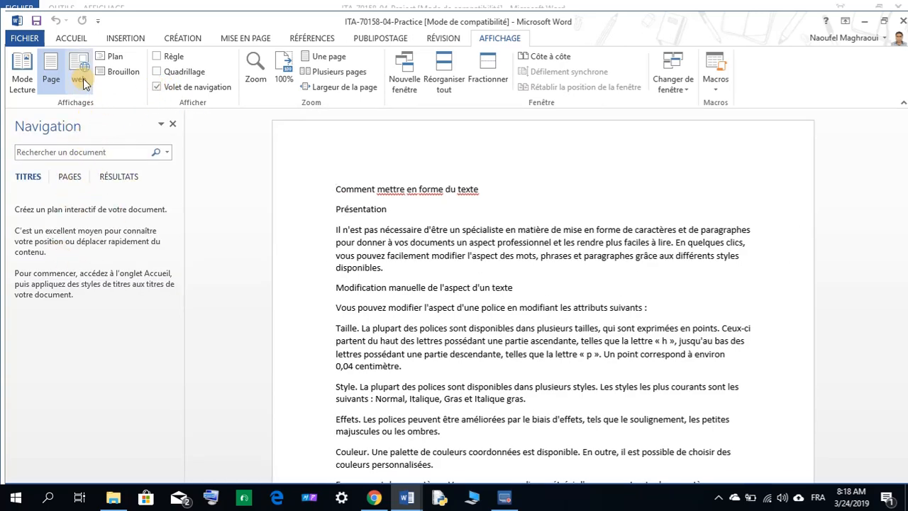
left_click(69, 40)
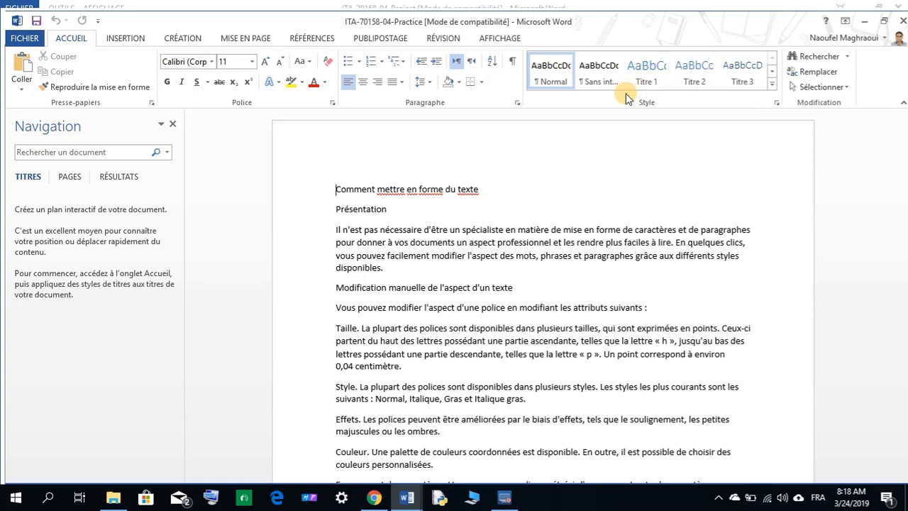
left_click(775, 104)
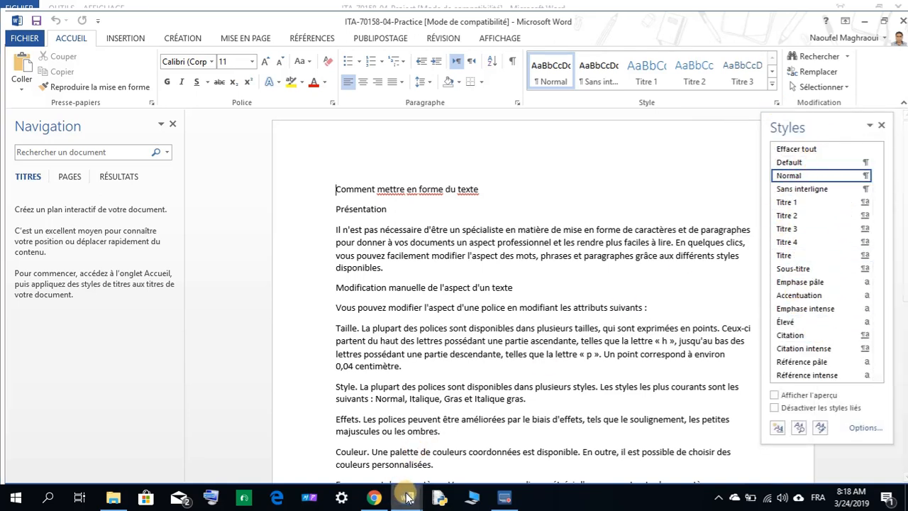
Step: Reread instruction 1 in the project document and check which style the practice document's paragraphs use throughout
mouse_move(405, 492)
left_click(379, 457)
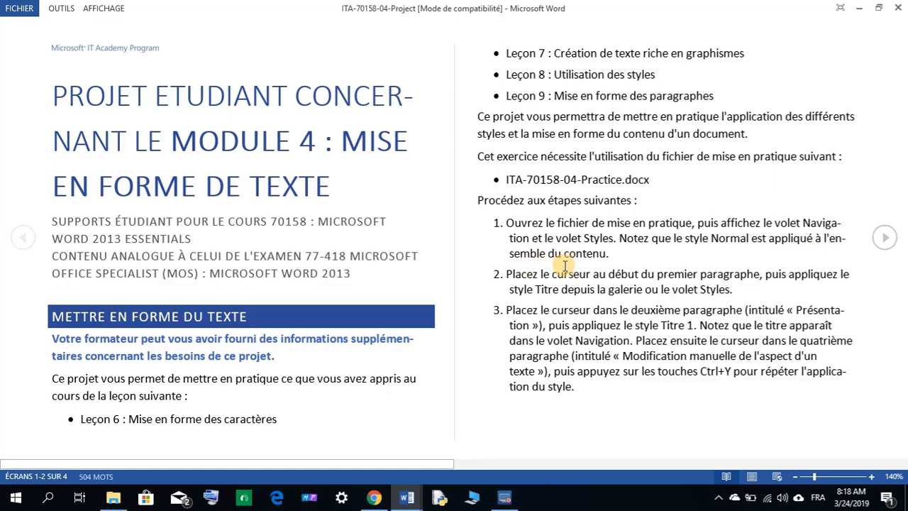
mouse_move(411, 498)
left_click(444, 458)
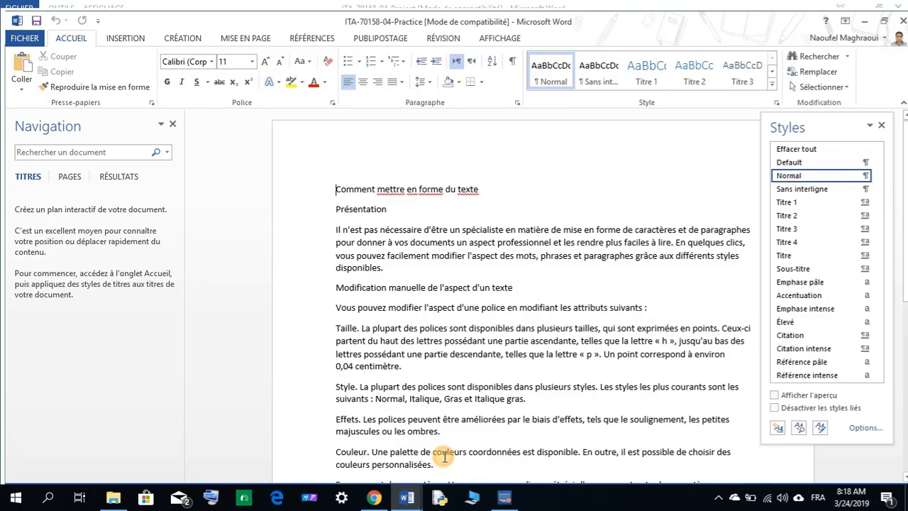
left_click(424, 190)
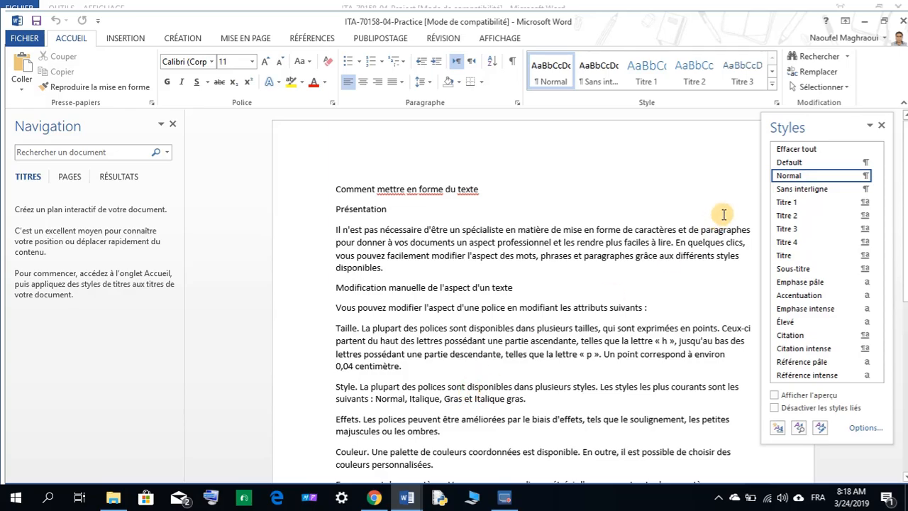
scroll(574, 333, "down", 3)
scroll(570, 336, "down", 5)
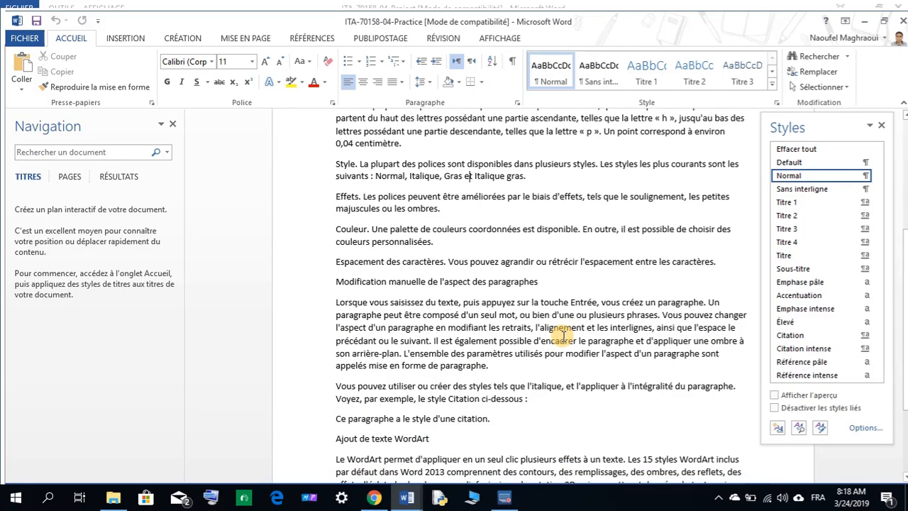
scroll(556, 336, "up", 3)
scroll(553, 338, "up", 10)
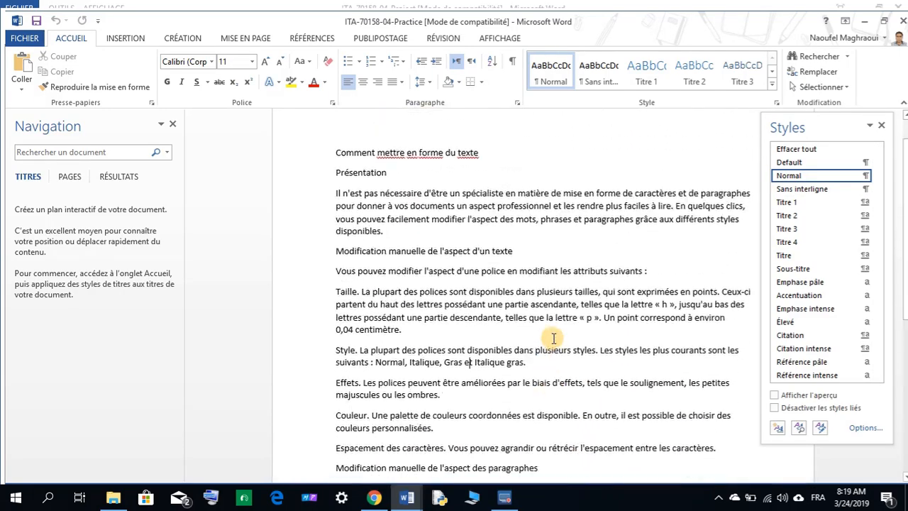
Step: Consult instruction 2 in the project document and apply the Titre style to the practice document's first paragraph, "Comment mettre en forme du texte"
left_click(406, 498)
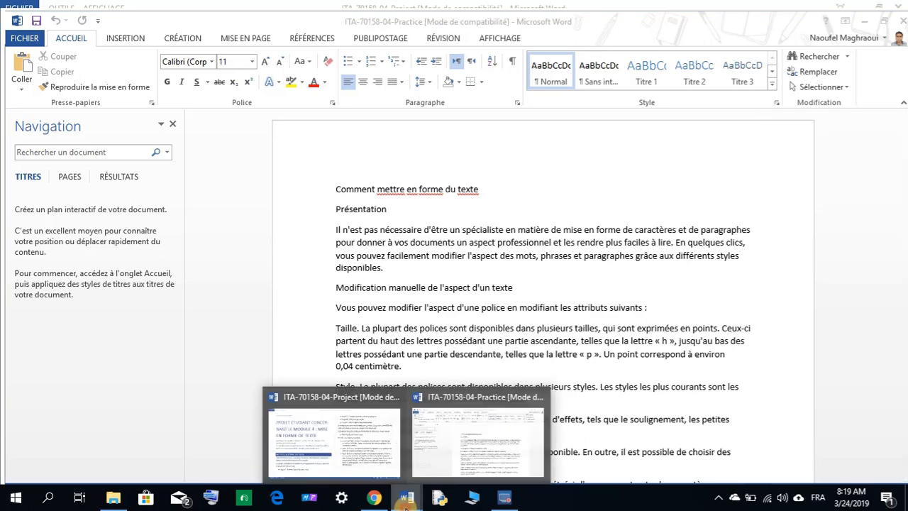
left_click(367, 464)
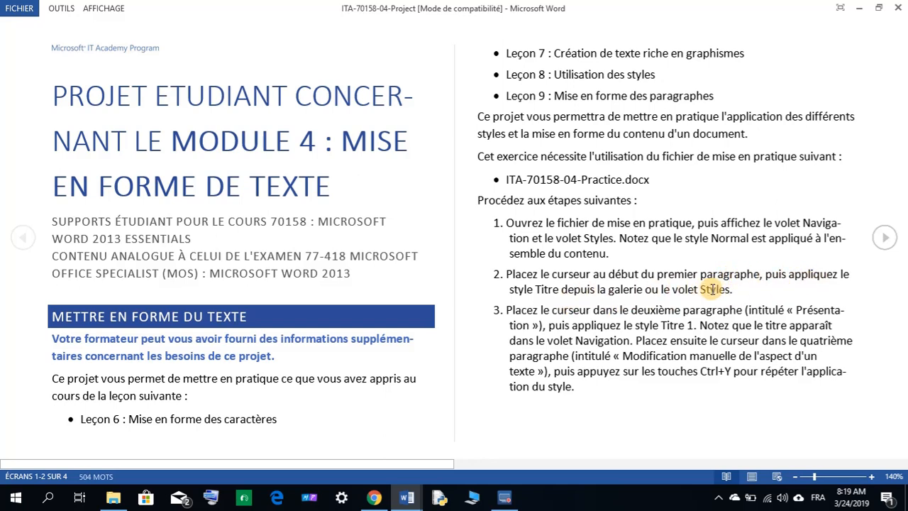
mouse_move(408, 496)
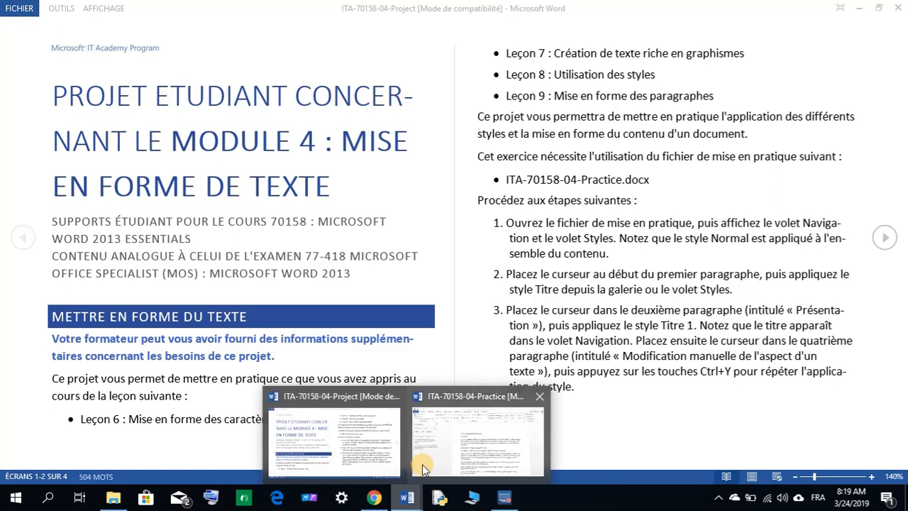
left_click(427, 457)
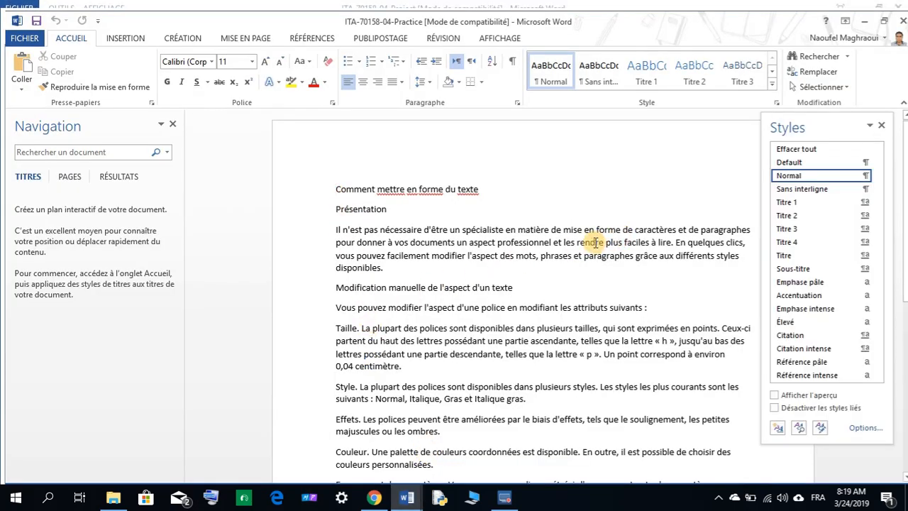
left_click(786, 256)
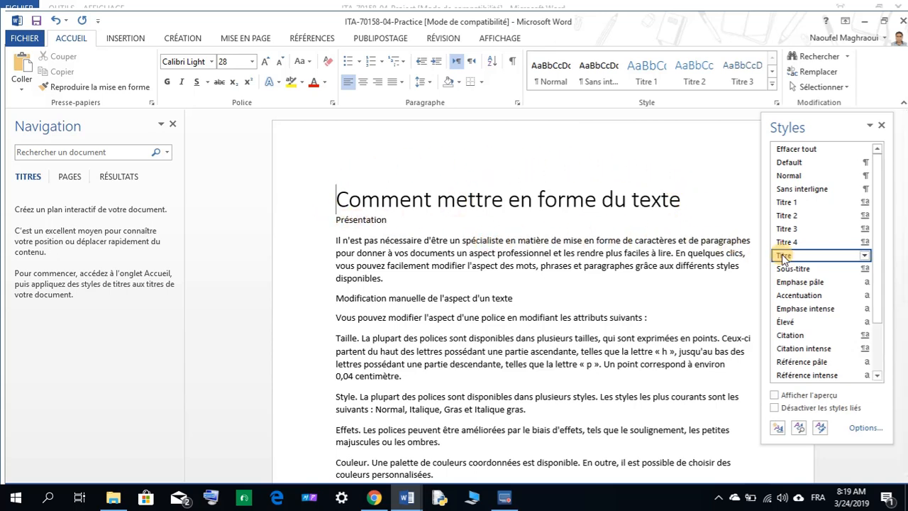
Step: Consult instruction 3 in the project document and apply the Titre 1 style to the practice document's second paragraph, "Présentation"
mouse_move(412, 499)
left_click(370, 446)
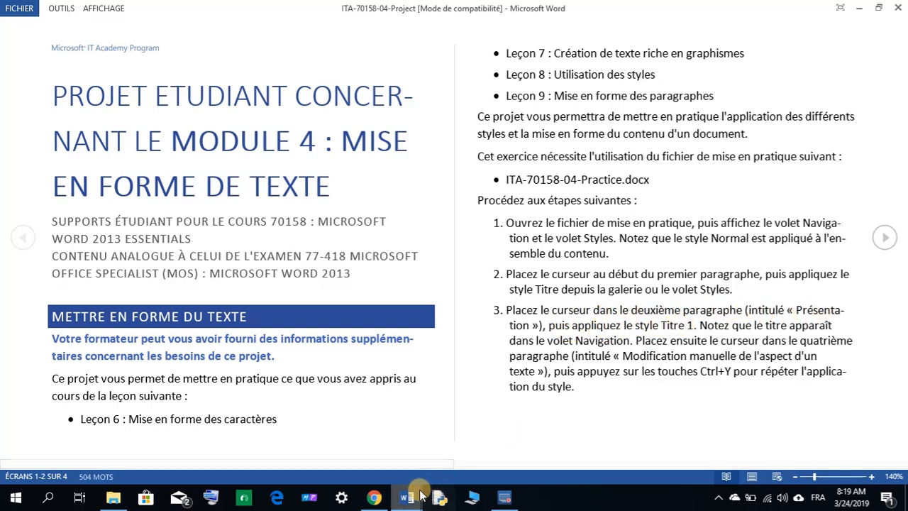
mouse_move(420, 495)
left_click(454, 449)
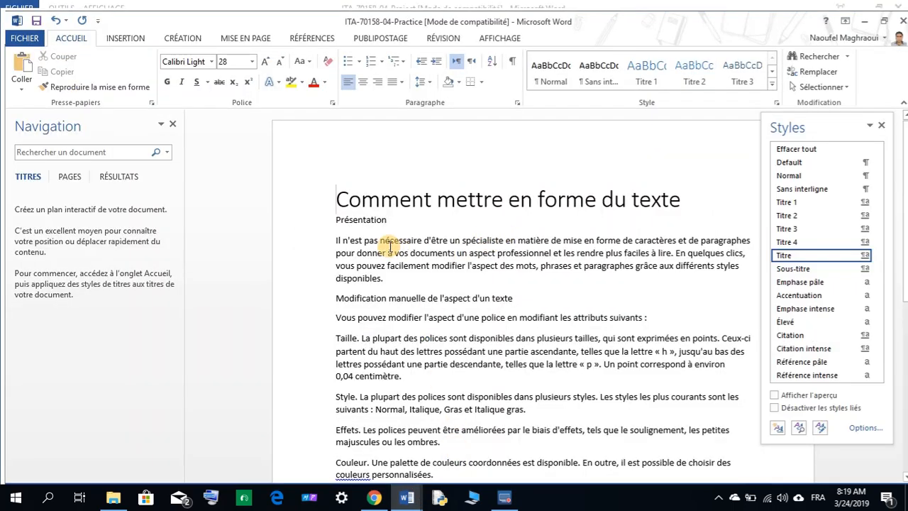
left_click(348, 220)
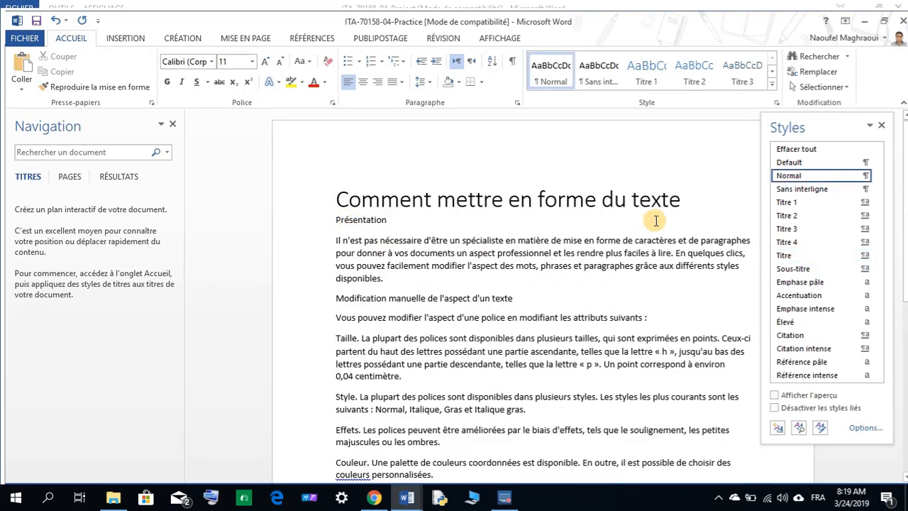
left_click(785, 204)
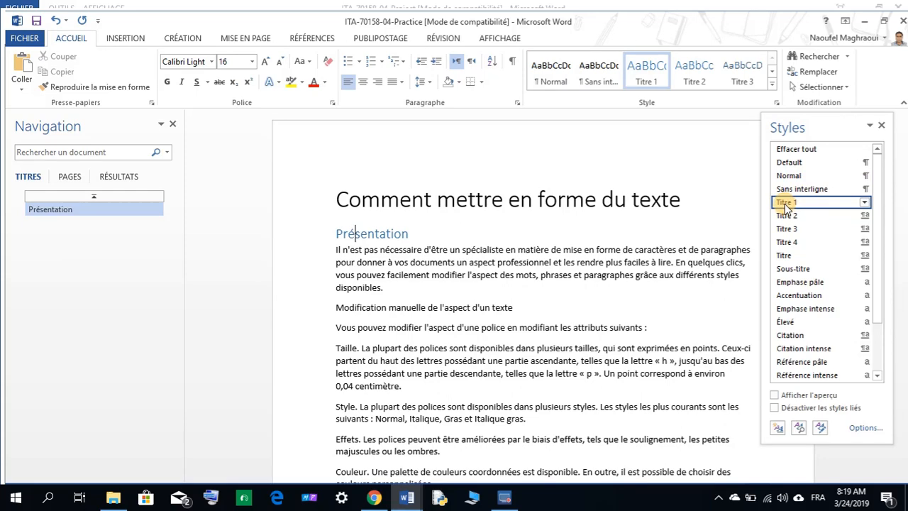
Step: Reread instruction 3 in the project document and check the practice document's Navigation pane for the "Présentation" heading
mouse_move(406, 497)
left_click(383, 465)
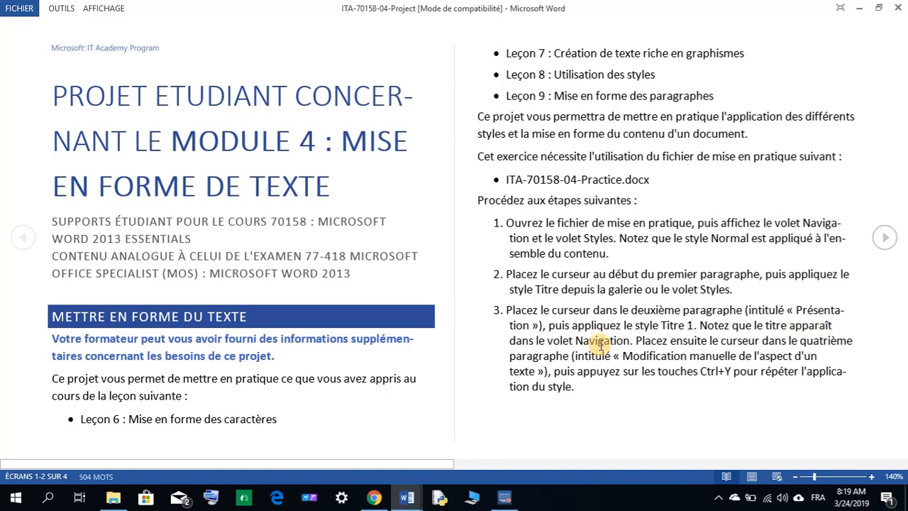
mouse_move(406, 497)
left_click(436, 443)
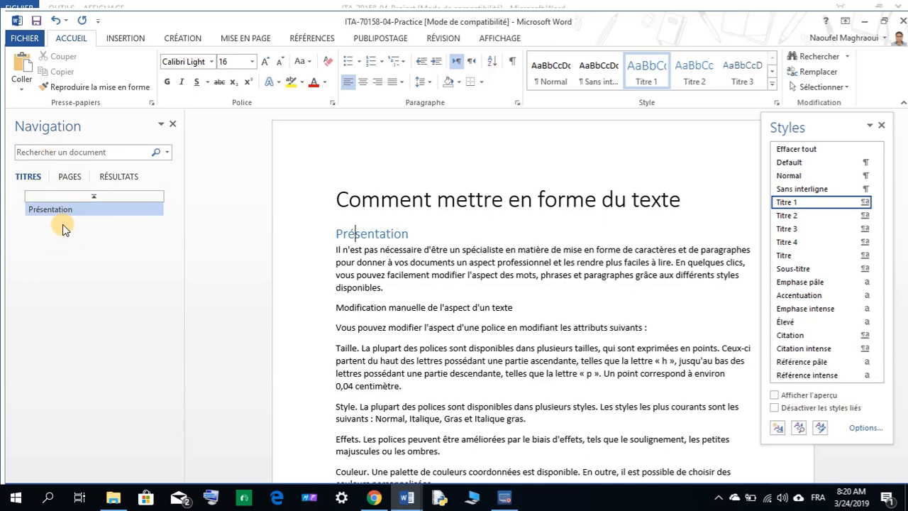
Step: Review the rest of instruction 3 and apply the Titre 1 style to the paragraph "Modification manuelle de l'aspect d'un texte" in the practice document
left_click(402, 499)
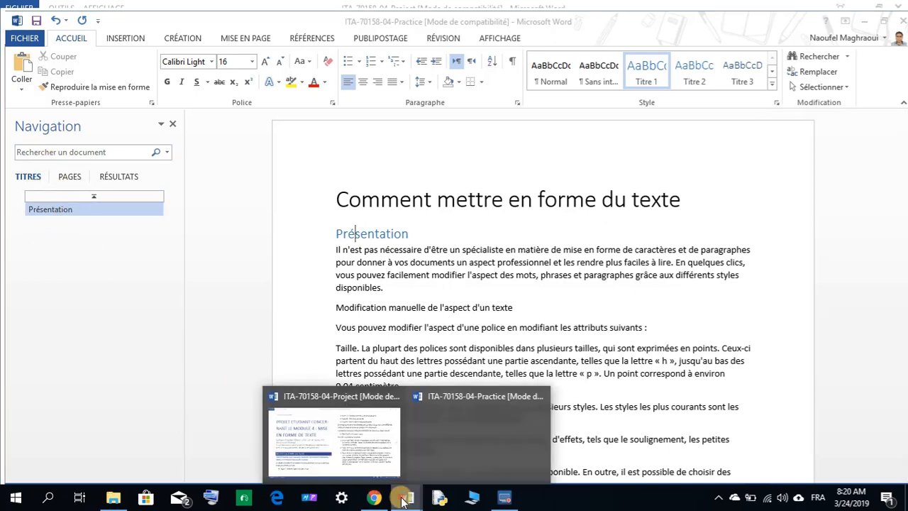
left_click(386, 457)
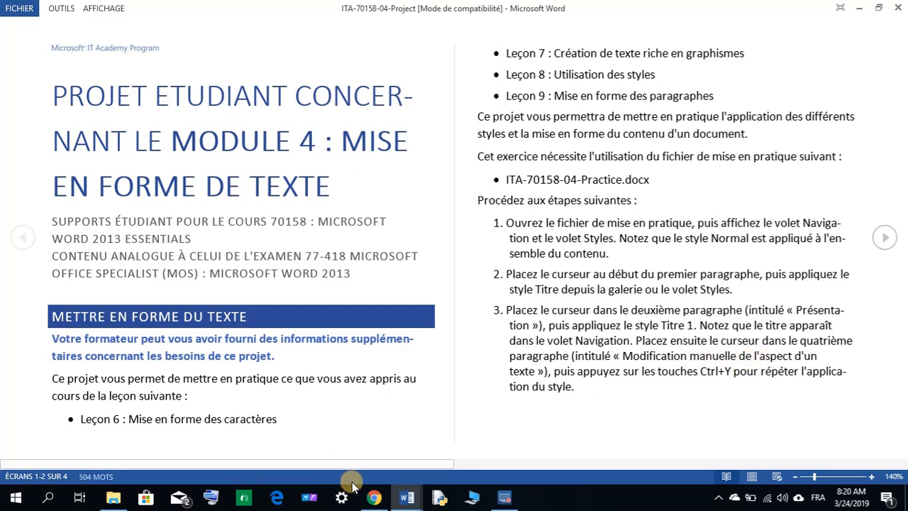
mouse_move(403, 494)
left_click(434, 448)
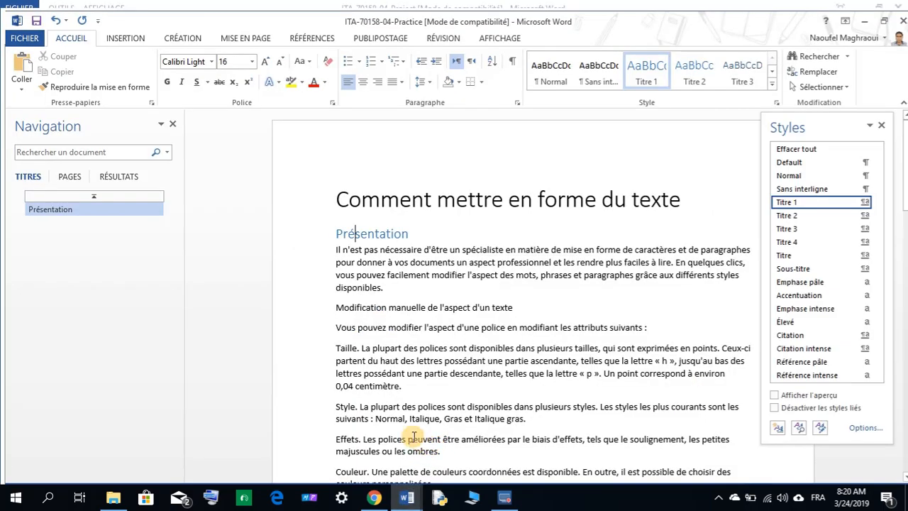
left_click(371, 307)
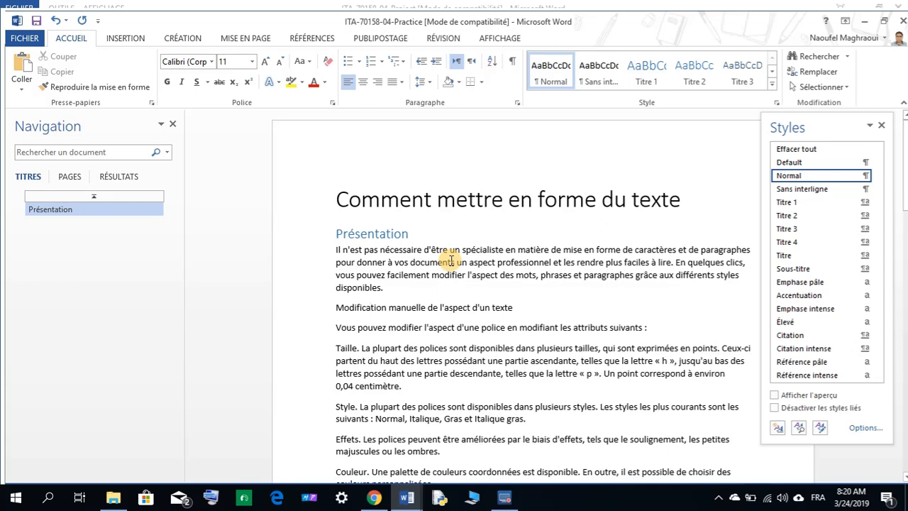
key("ctrl+alt+1")
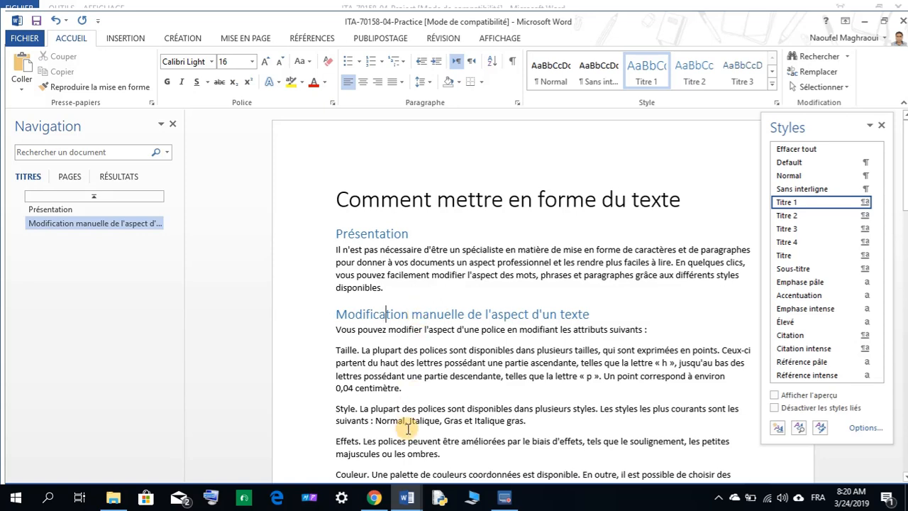
Step: Read instruction 4 on the following screens of the project document, then return to the practice document
mouse_move(406, 494)
left_click(395, 469)
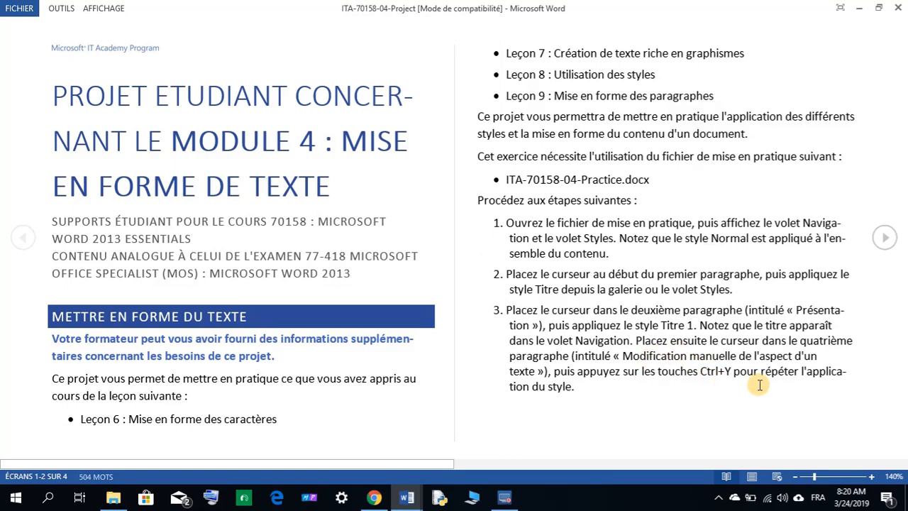
left_click(884, 239)
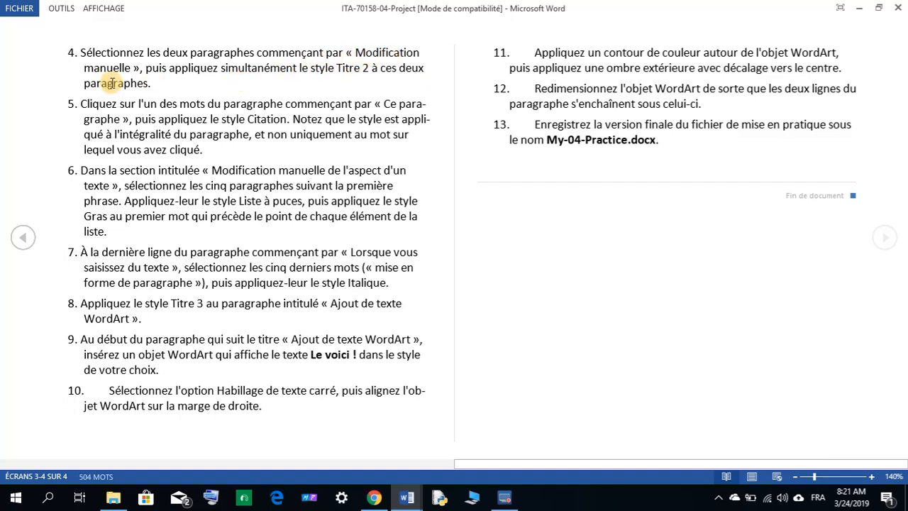
mouse_move(406, 496)
left_click(437, 456)
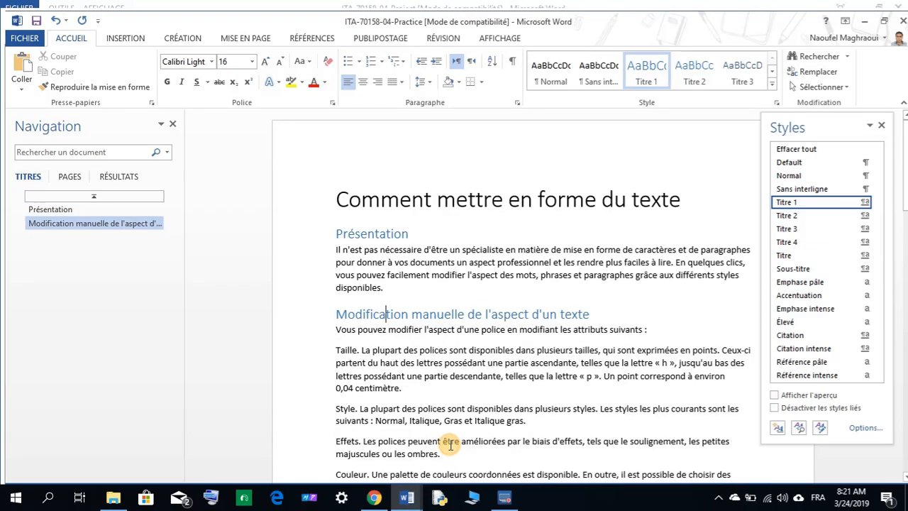
Step: Apply the Titre 2 style simultaneously to "Modification manuelle de l'aspect d'un texte" and "Modification manuelle de l'aspect des paragraphes", rechecking instruction 4
left_click(397, 316)
scroll(399, 318, "down", 3)
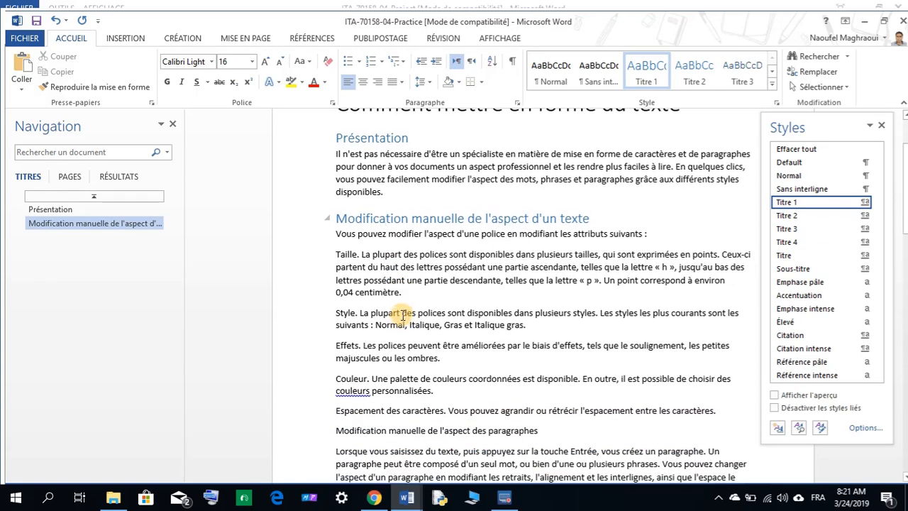
scroll(385, 291, "down", 1)
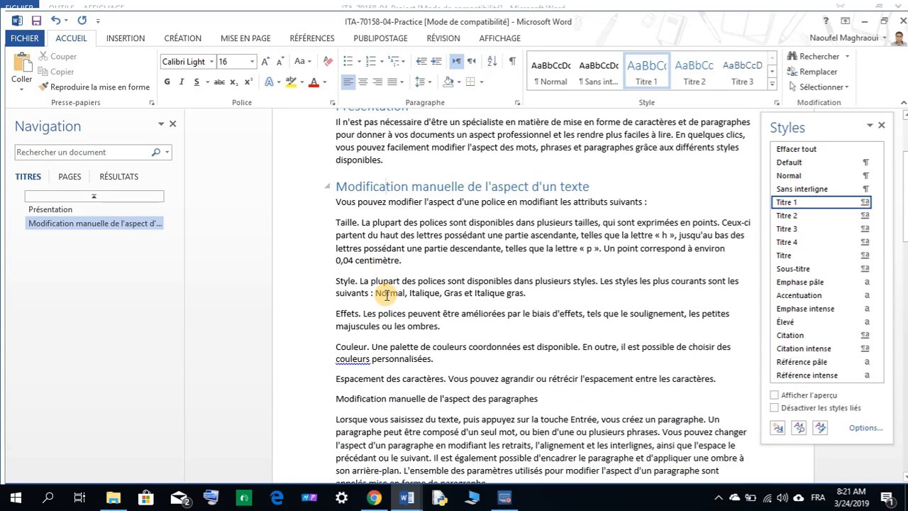
scroll(381, 300, "down", 2)
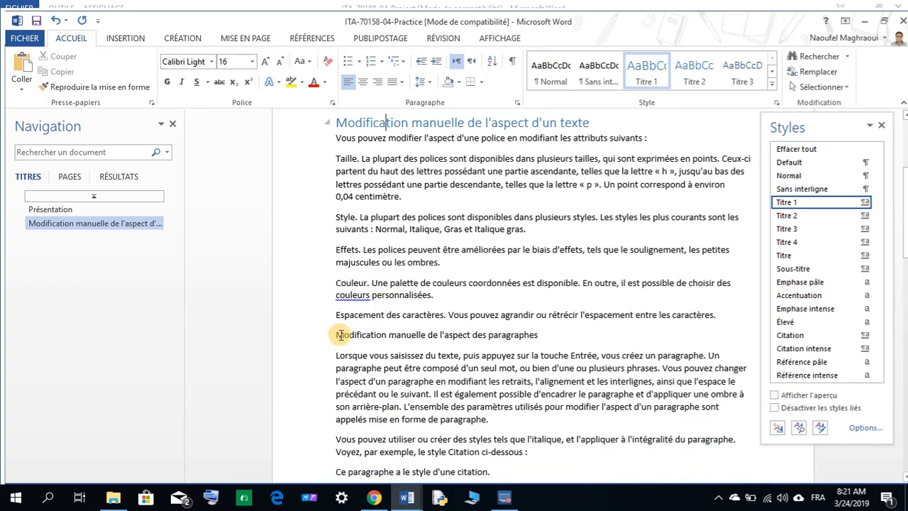
left_click_drag(336, 335, 521, 335)
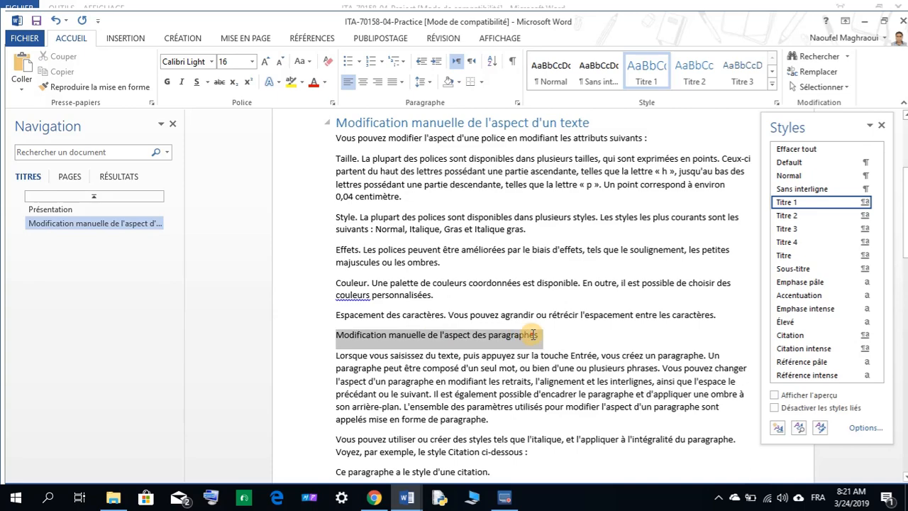
scroll(417, 338, "down", 4)
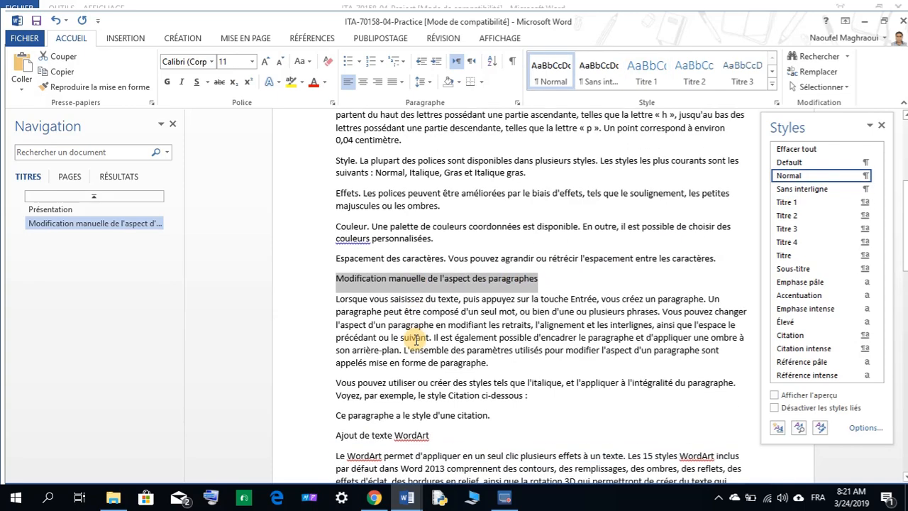
scroll(417, 336, "down", 7)
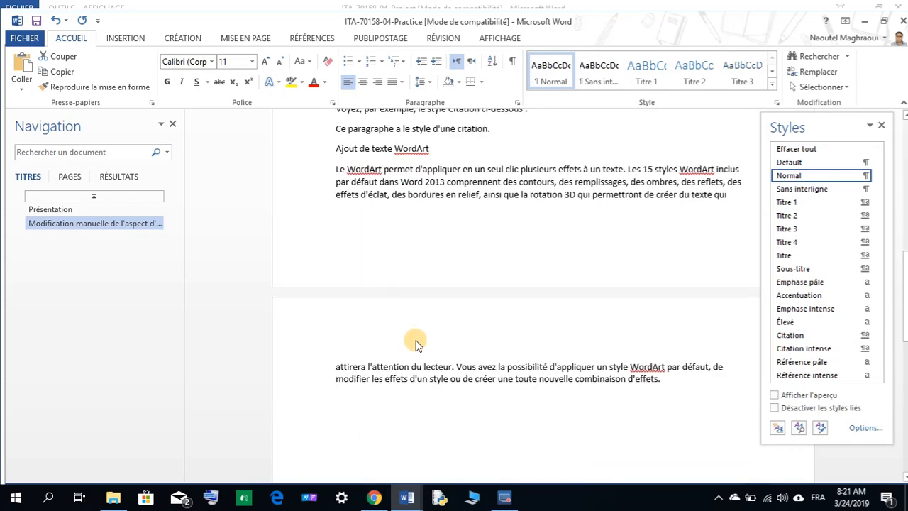
scroll(383, 342, "up", 7)
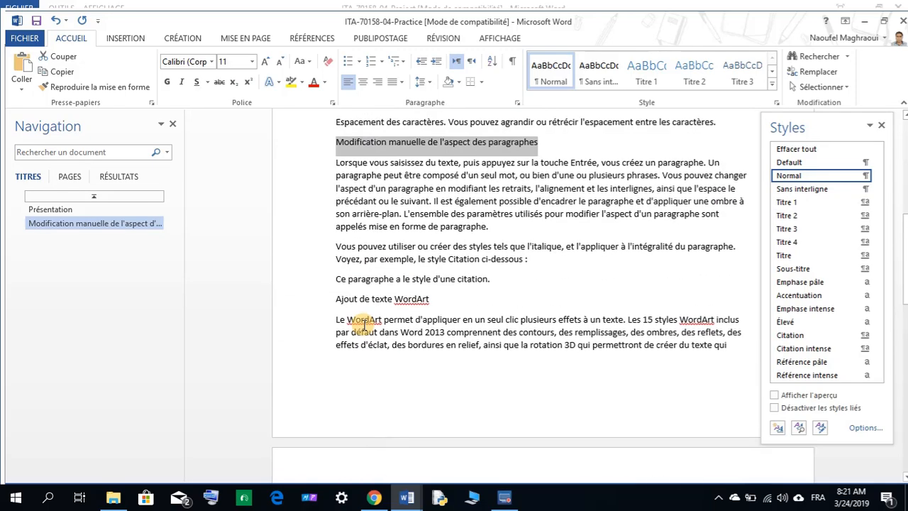
scroll(360, 314, "up", 6)
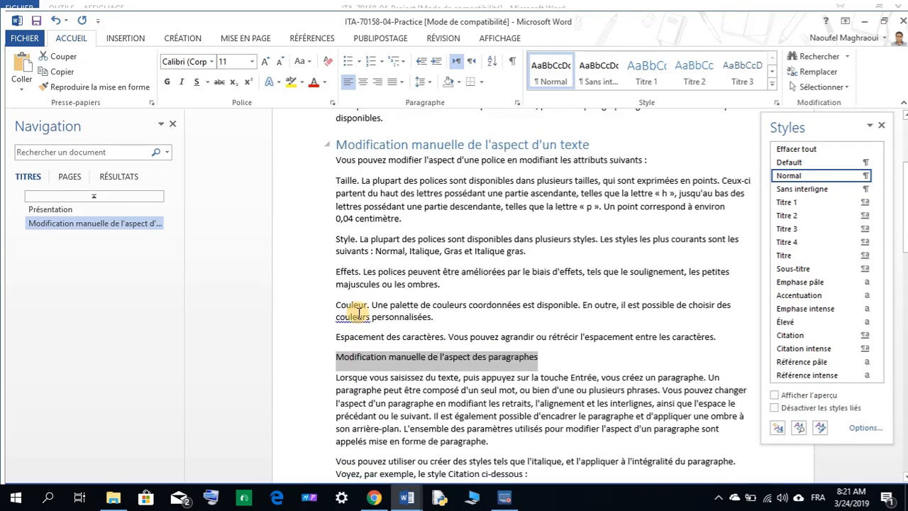
scroll(360, 314, "up", 1)
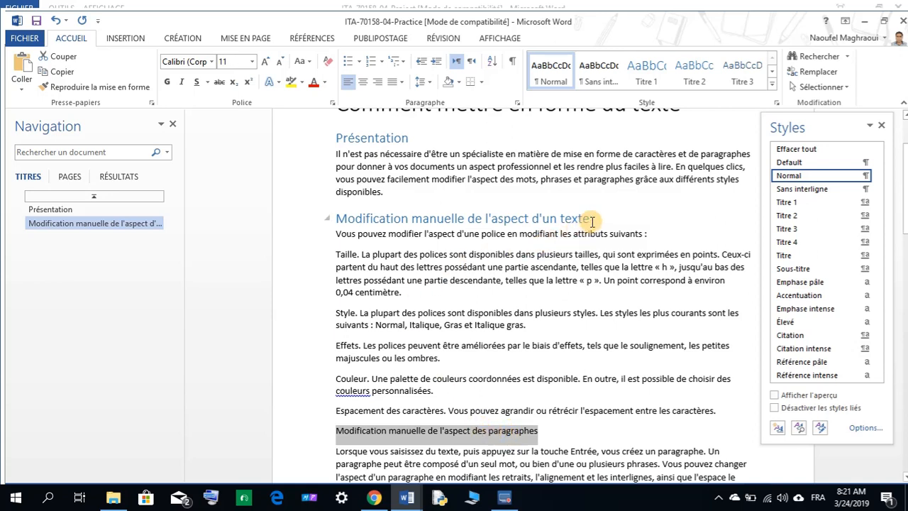
left_click_drag(589, 220, 358, 218)
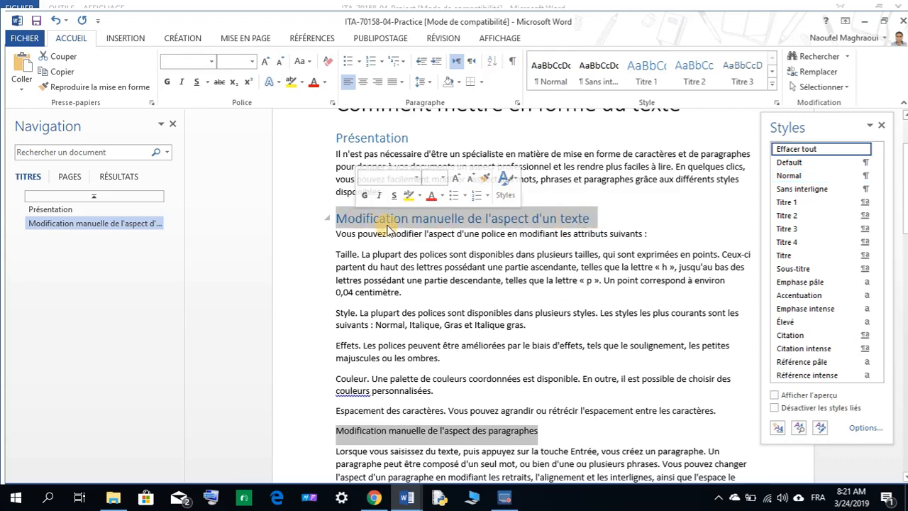
scroll(396, 316, "down", 2)
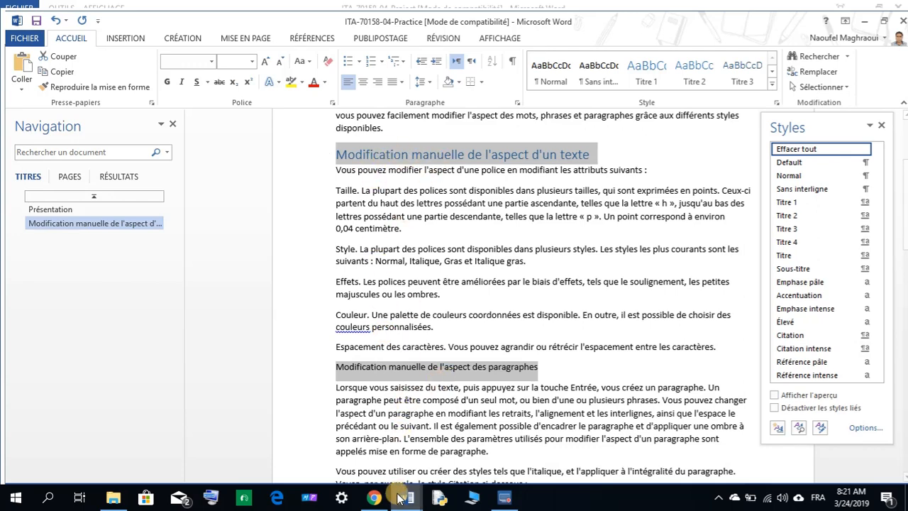
mouse_move(406, 497)
left_click(377, 445)
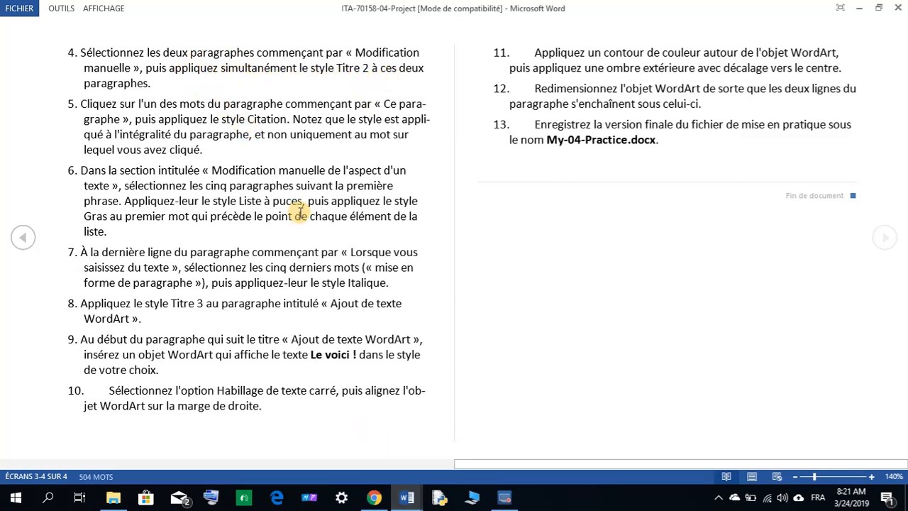
left_click(418, 500)
left_click(441, 451)
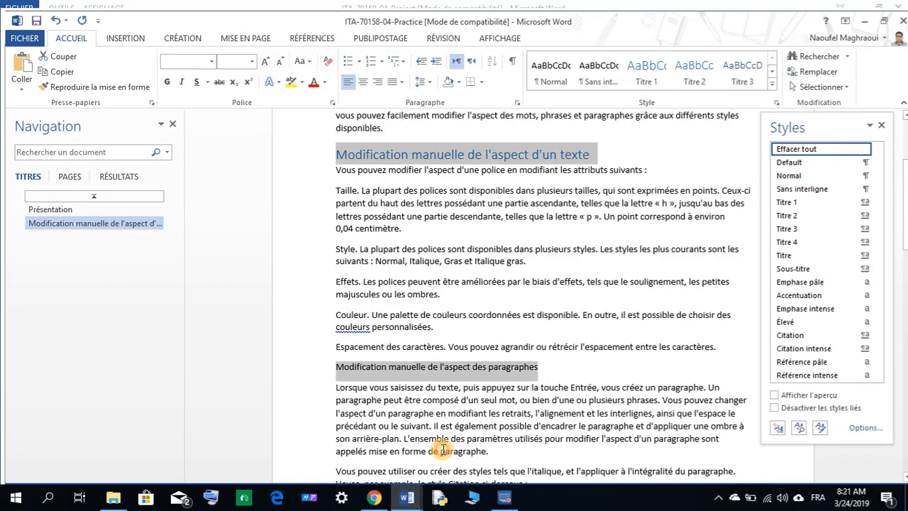
left_click(786, 216)
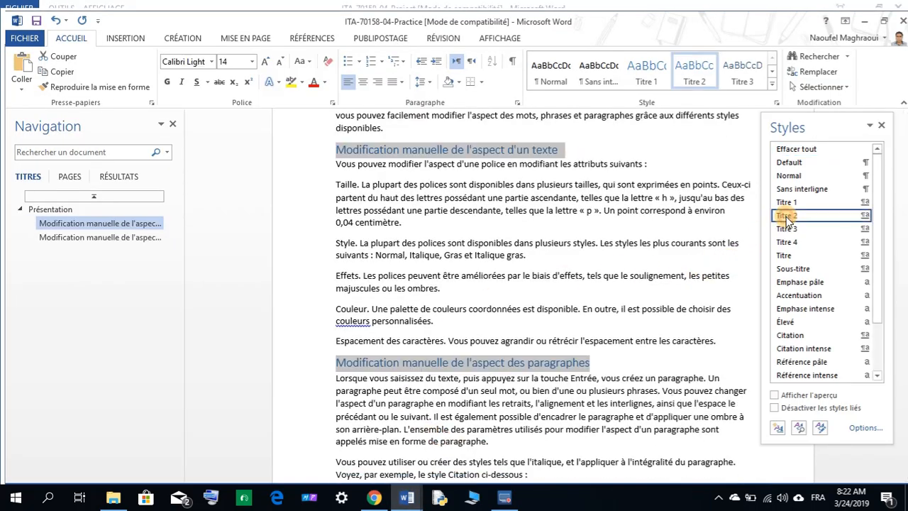
scroll(506, 314, "up", 3)
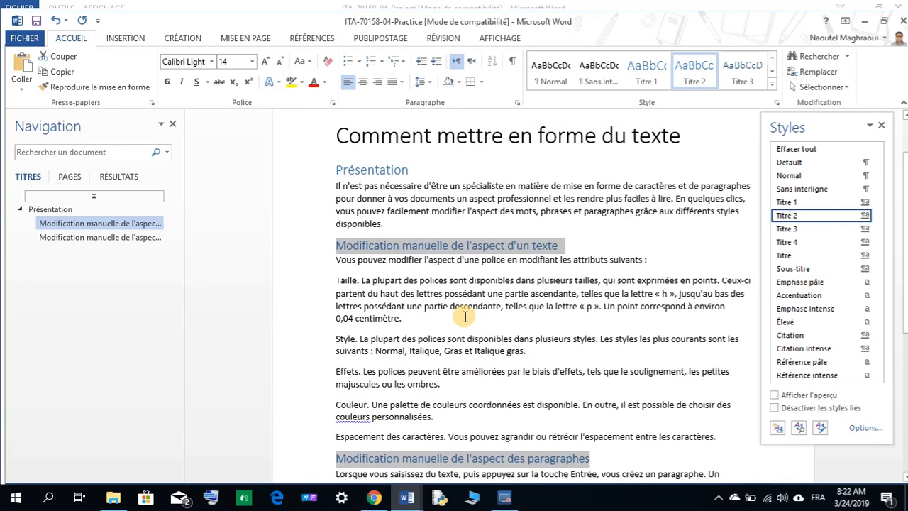
scroll(463, 314, "down", 2)
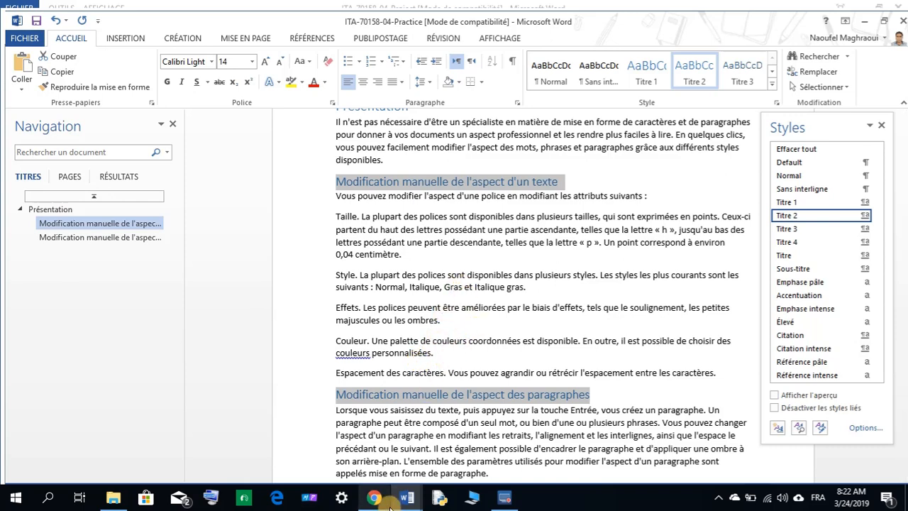
Step: Consult instruction 5 in the project document and apply the Citation style to the paragraph "Ce paragraphe a le style d'une citation."
mouse_move(400, 496)
left_click(361, 468)
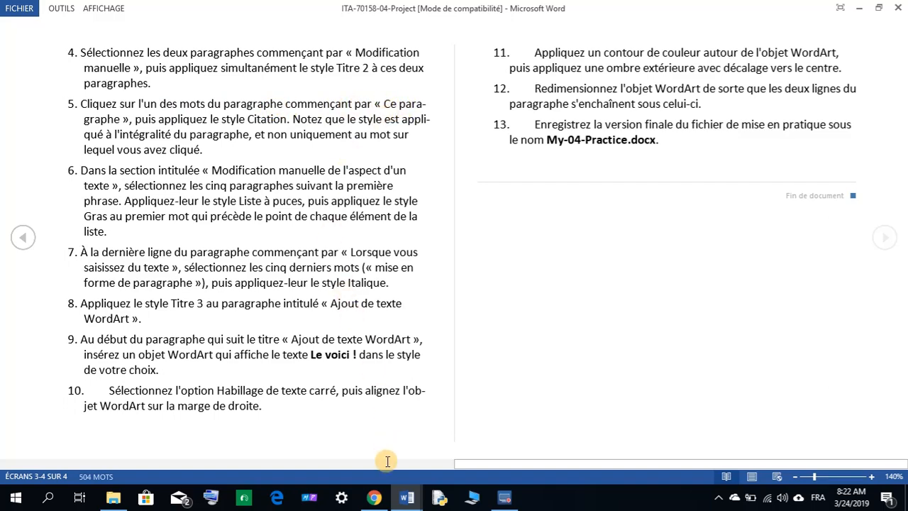
mouse_move(408, 501)
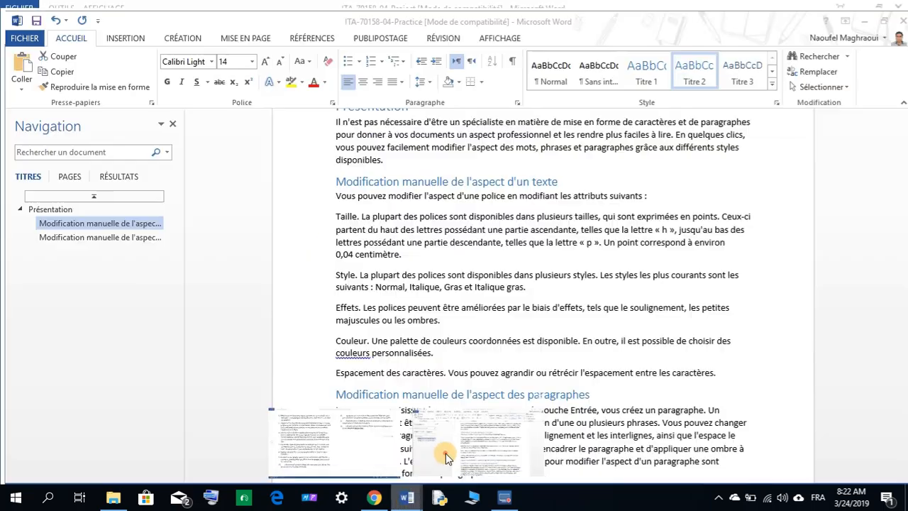
left_click(445, 455)
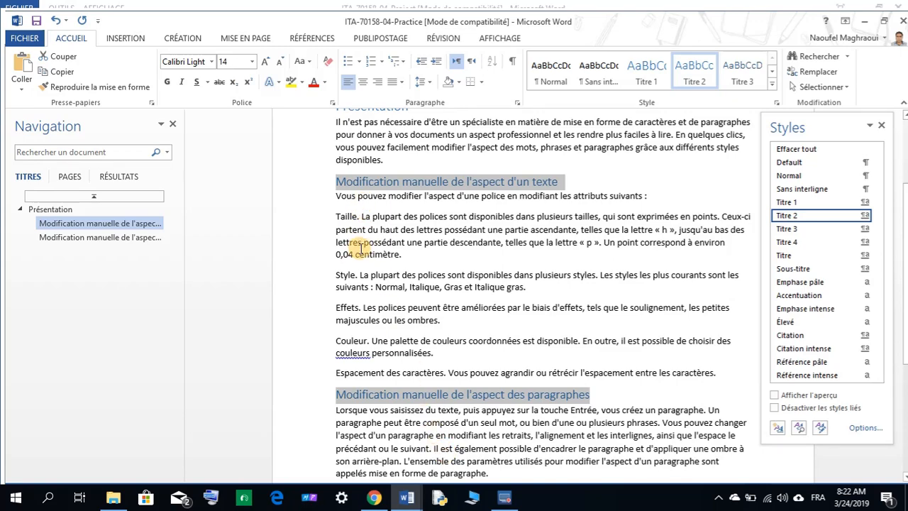
scroll(358, 253, "down", 5)
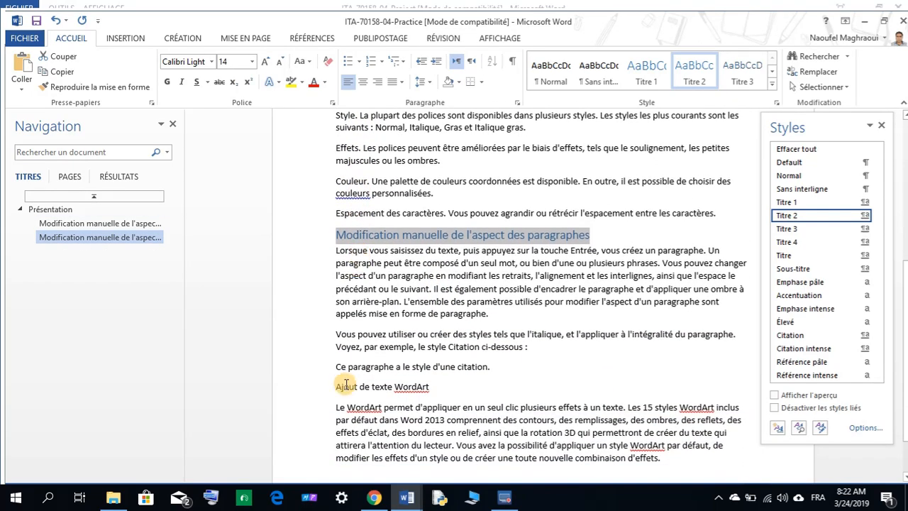
left_click(363, 367)
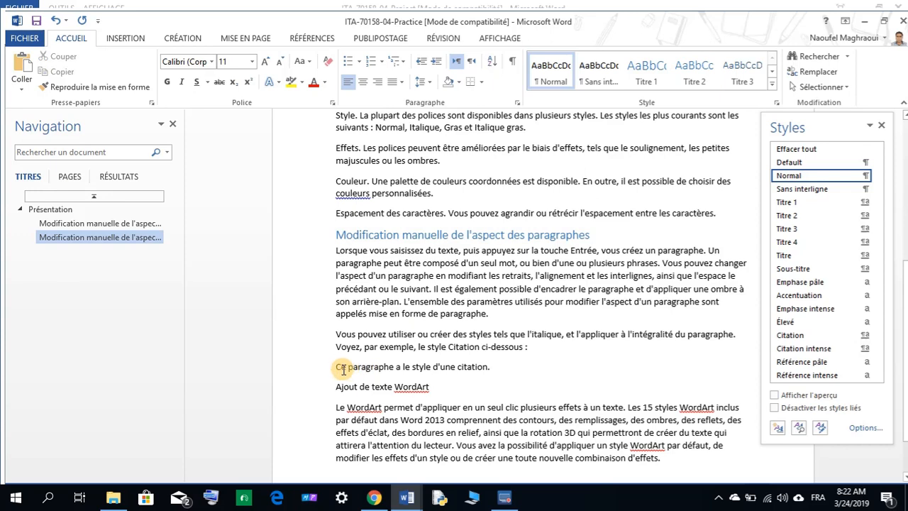
mouse_move(406, 497)
left_click(310, 407)
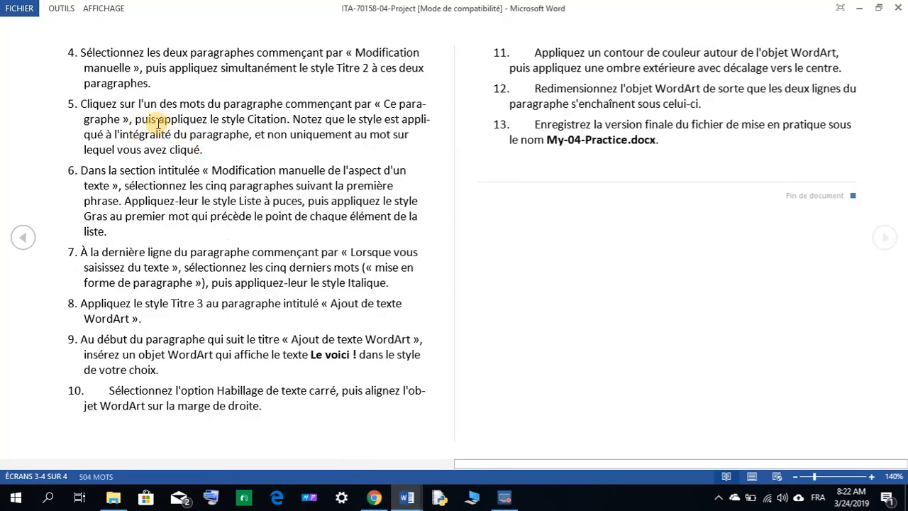
mouse_move(402, 495)
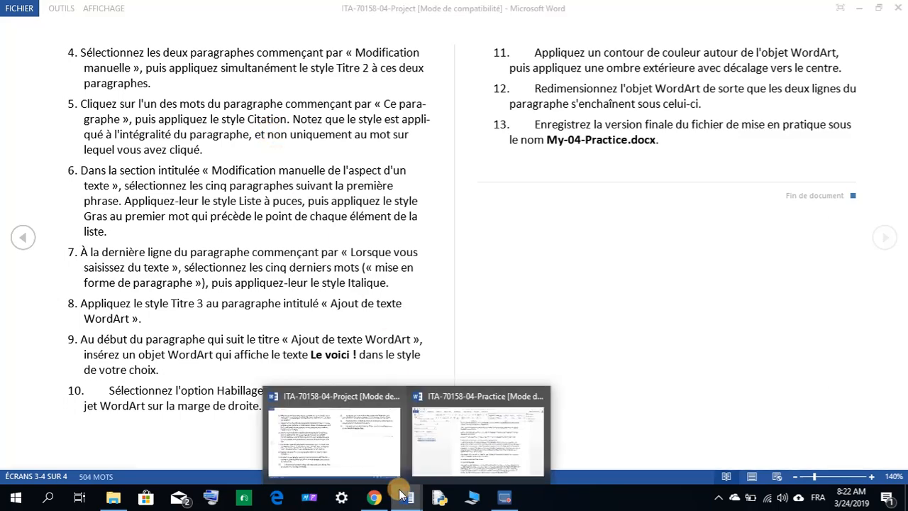
left_click(450, 454)
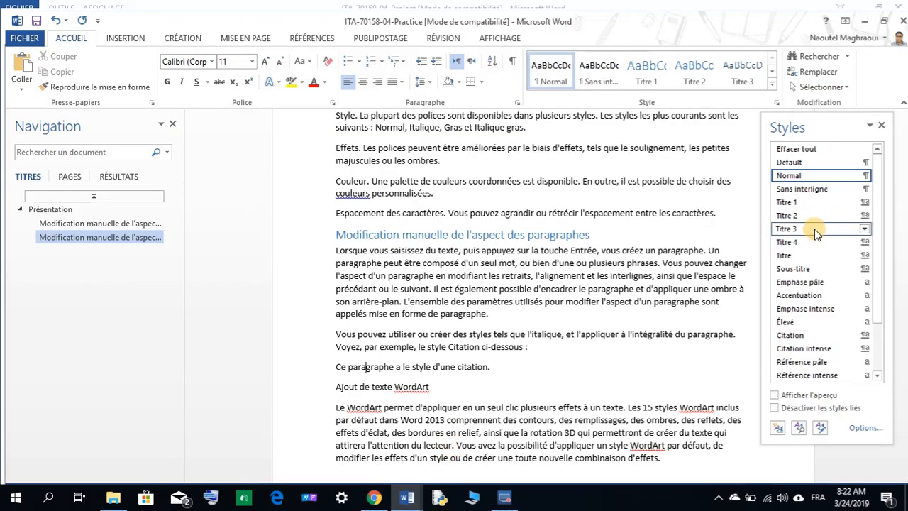
left_click(791, 336)
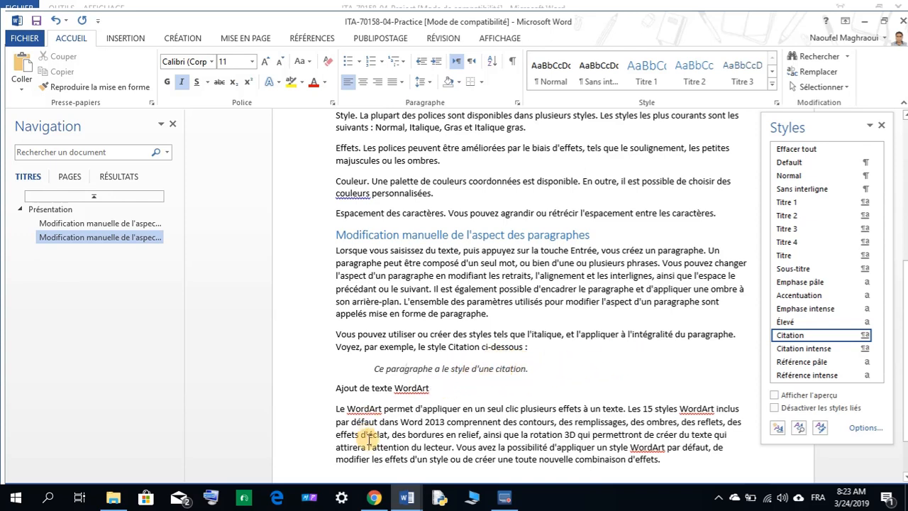
Step: Reread the note in instruction 5 of the project document and check the citation paragraph in the practice document
mouse_move(407, 496)
left_click(370, 474)
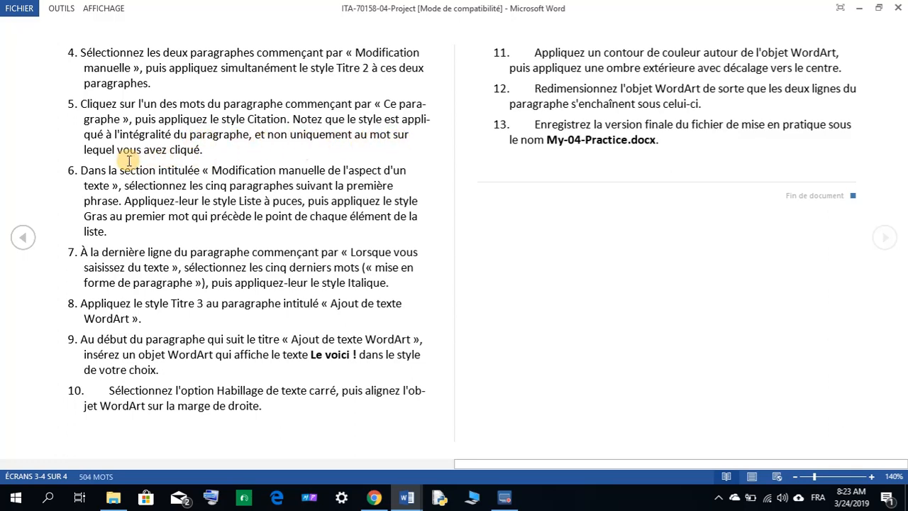
left_click(407, 497)
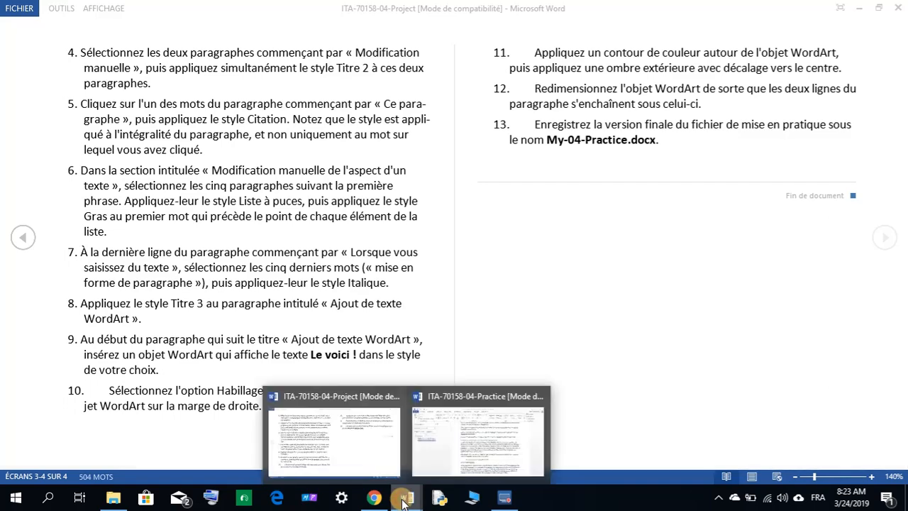
left_click(434, 464)
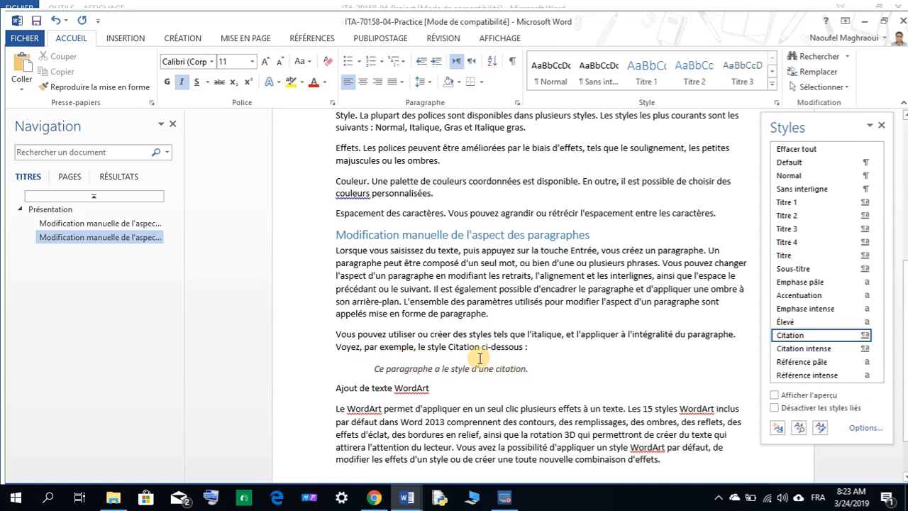
Step: Read instruction 6 in the project document, then return to the practice document
left_click(405, 498)
left_click(361, 448)
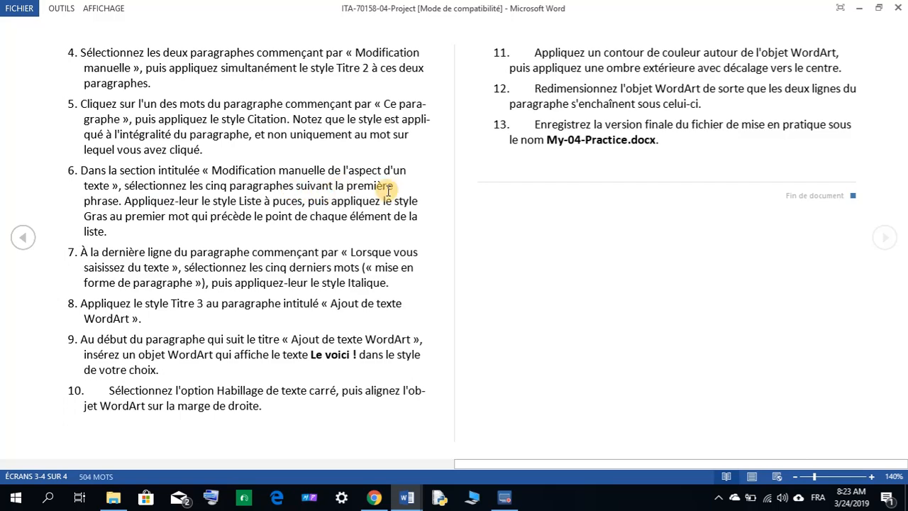
mouse_move(412, 494)
left_click(429, 461)
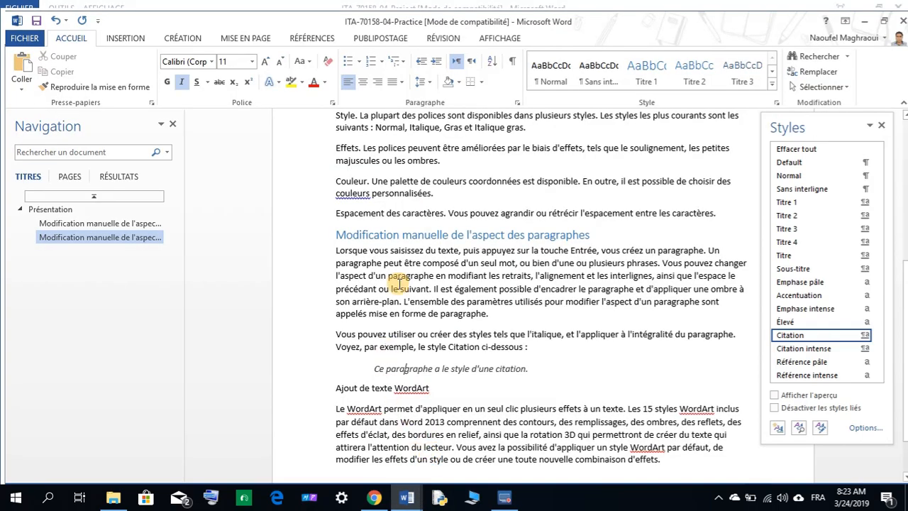
Step: Try bulleting the paragraphs from "Vous pouvez modifier l'aspect d'une police" through "Couleur", rechecking instruction 6 in the project document
scroll(462, 227, "up", 3)
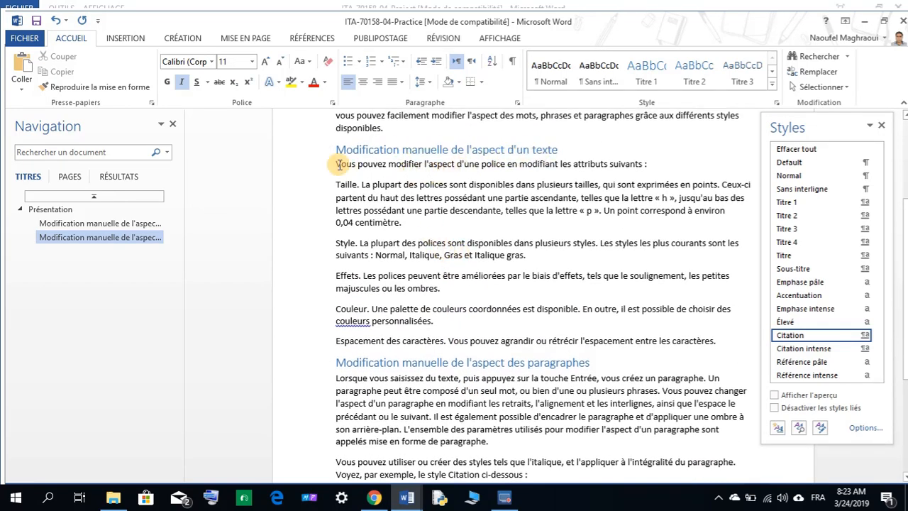
left_click_drag(351, 176, 434, 324)
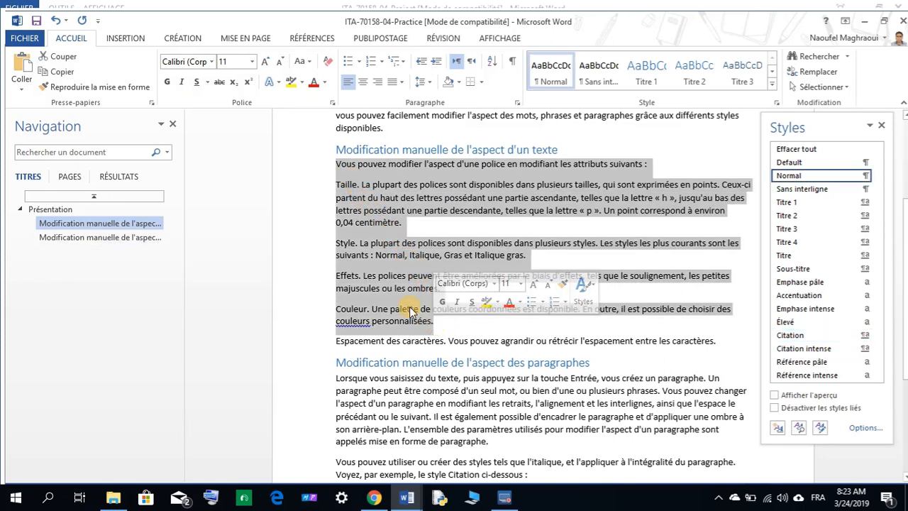
mouse_move(400, 499)
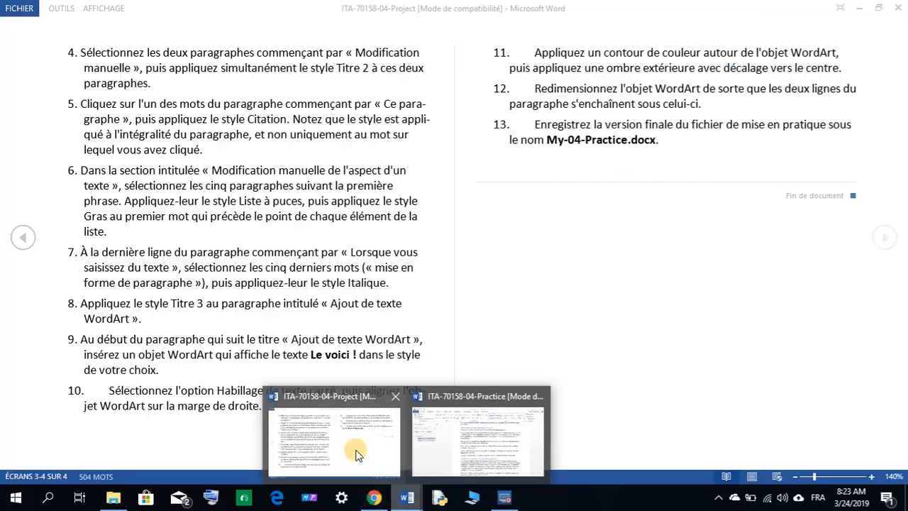
left_click(355, 446)
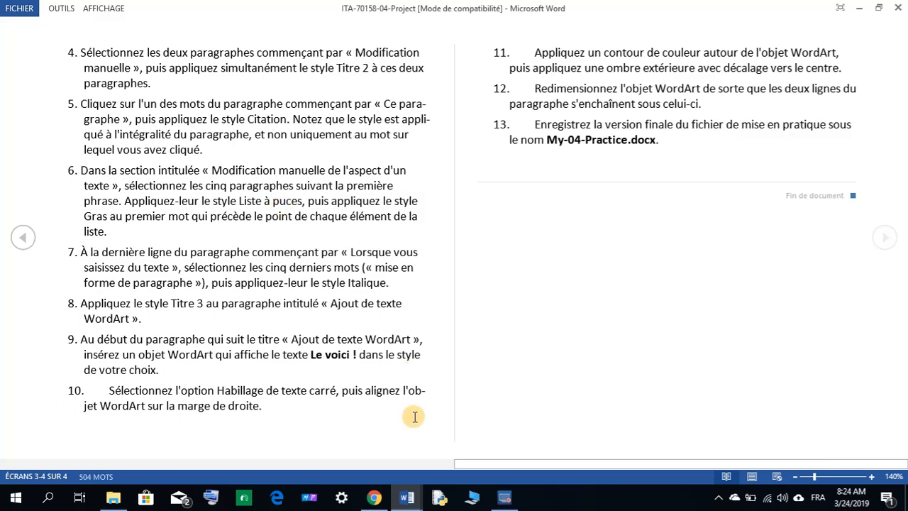
mouse_move(406, 497)
left_click(434, 454)
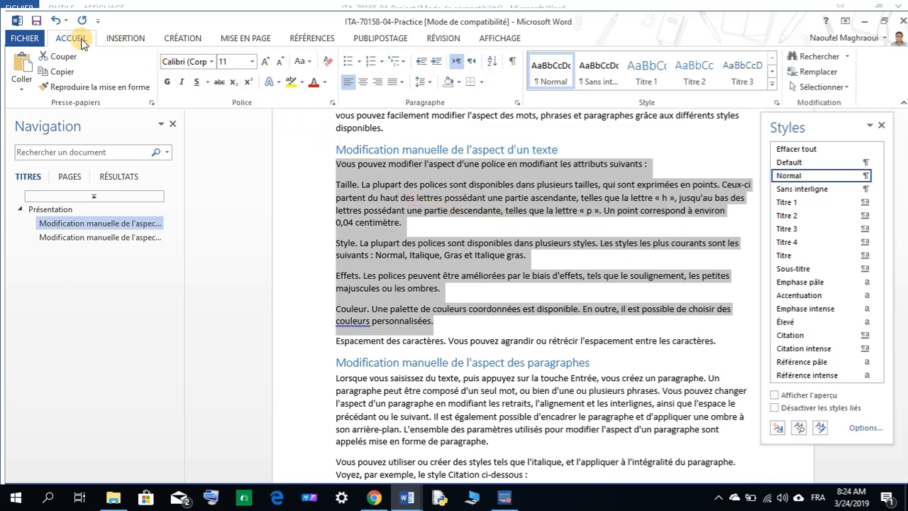
left_click(345, 63)
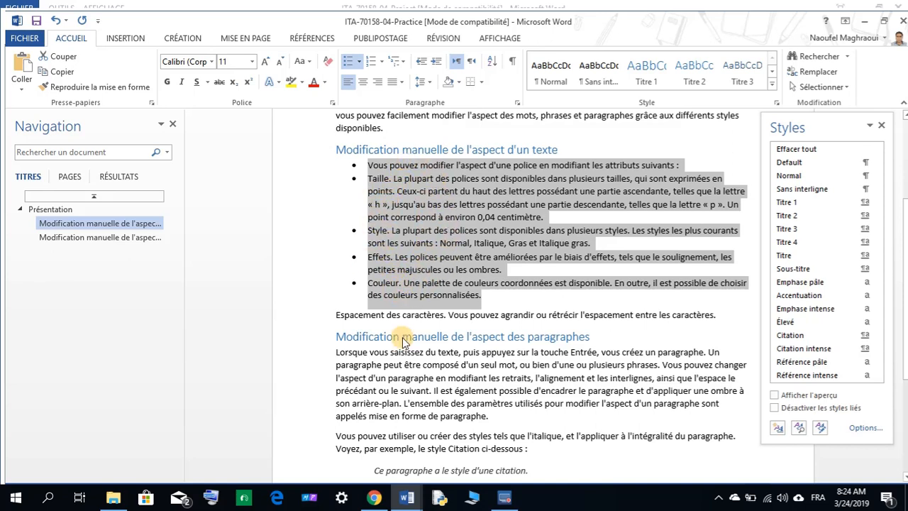
Step: Reread instruction 6 in the project document and compare which five paragraphs it targets with the bulleted ones in the practice document
left_click(406, 497)
left_click(358, 454)
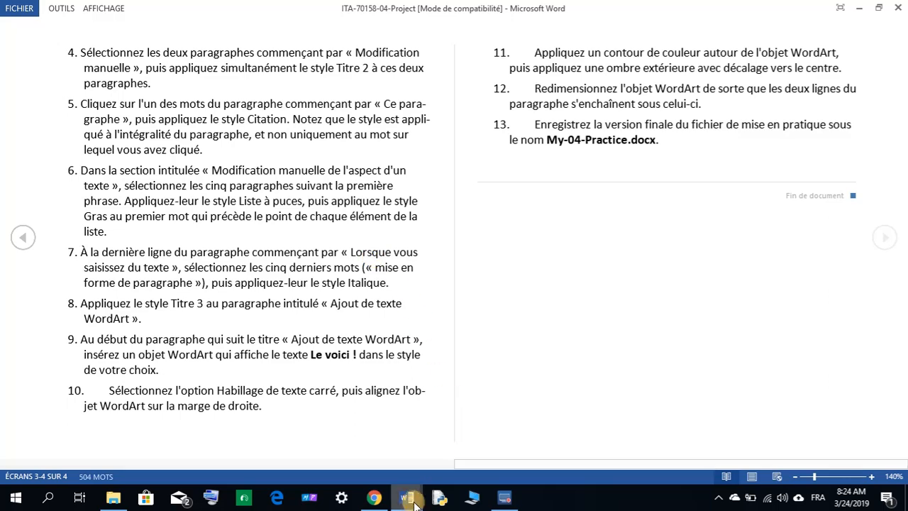
mouse_move(416, 503)
left_click(435, 454)
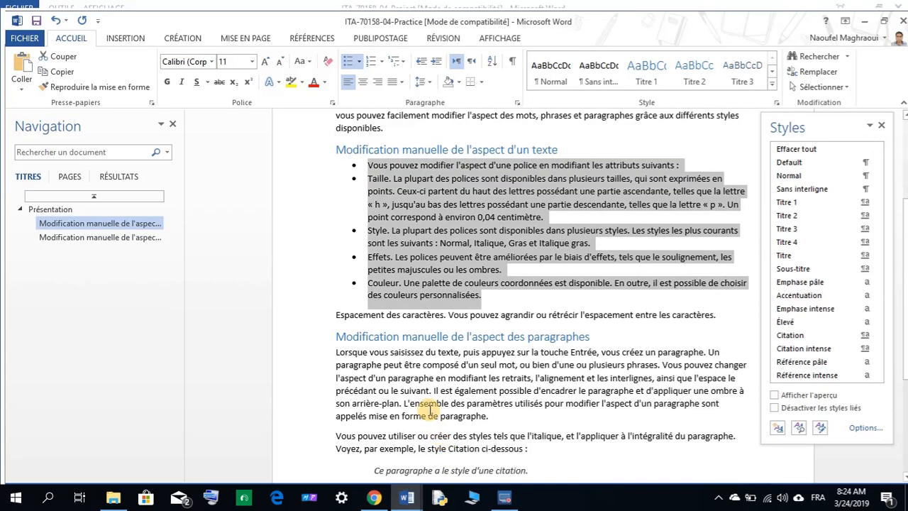
left_click(381, 183)
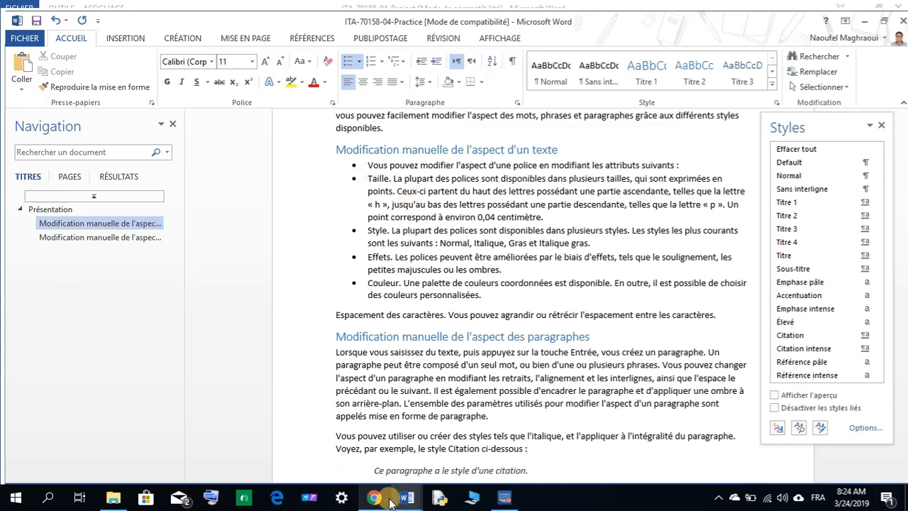
mouse_move(406, 497)
left_click(361, 451)
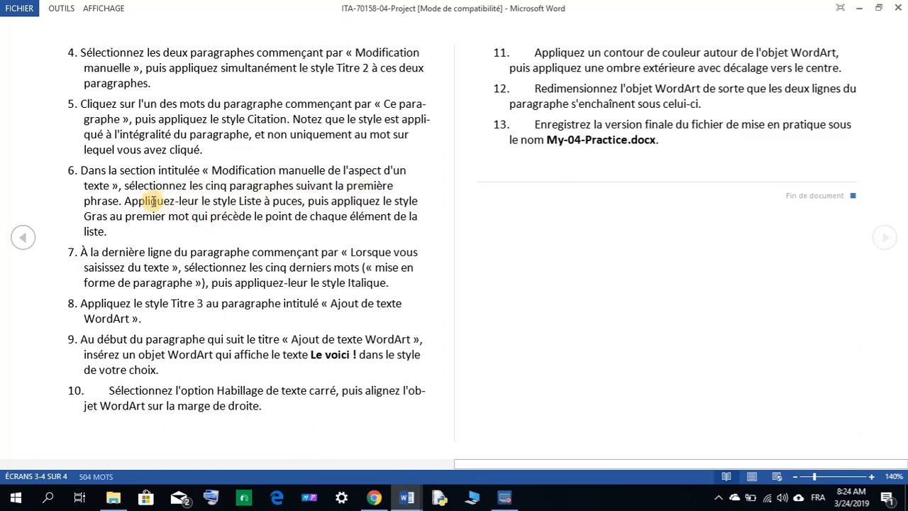
mouse_move(415, 502)
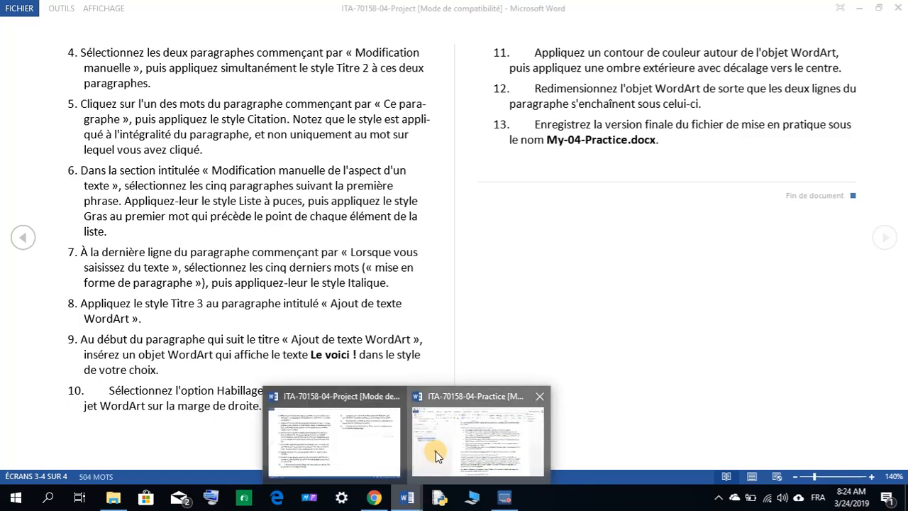
left_click(429, 451)
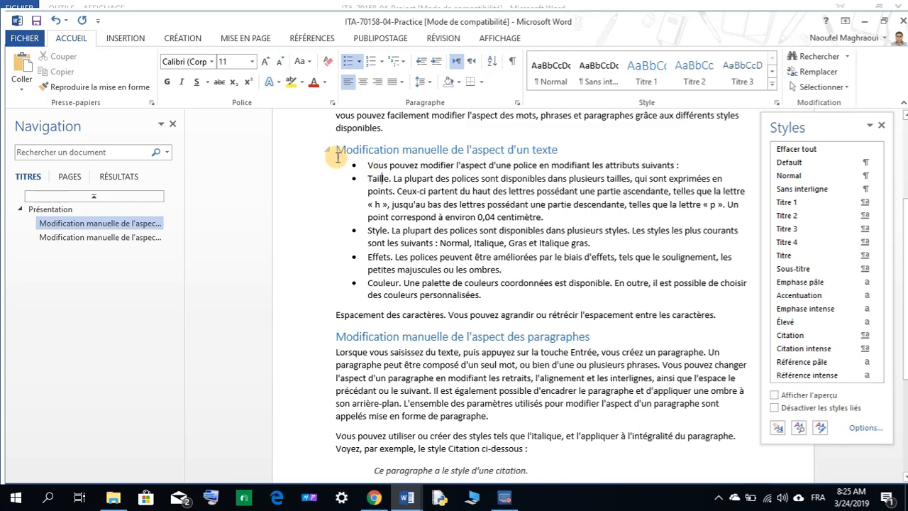
Step: Undo the last bullet formatting and apply bullets to the five paragraphs from "Taille" through "Espacement des caractères"
left_click(56, 23)
left_click(362, 186)
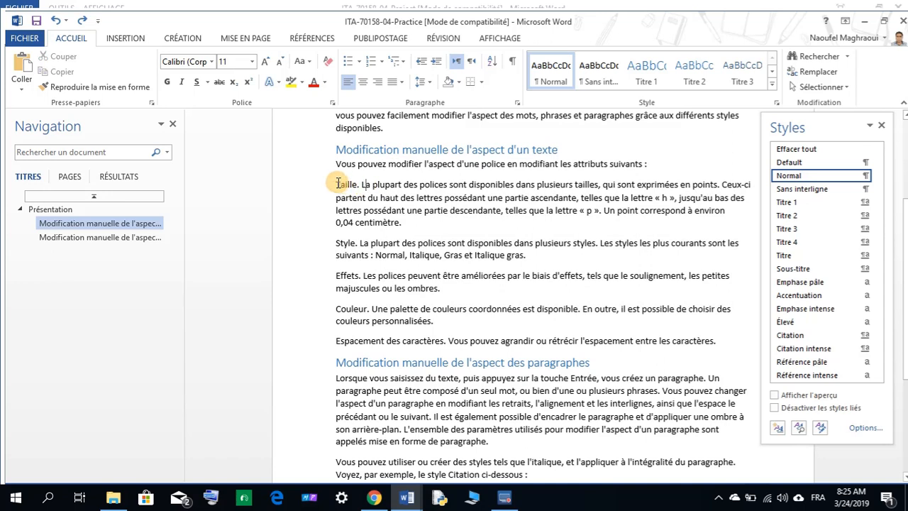
left_click_drag(337, 183, 716, 349)
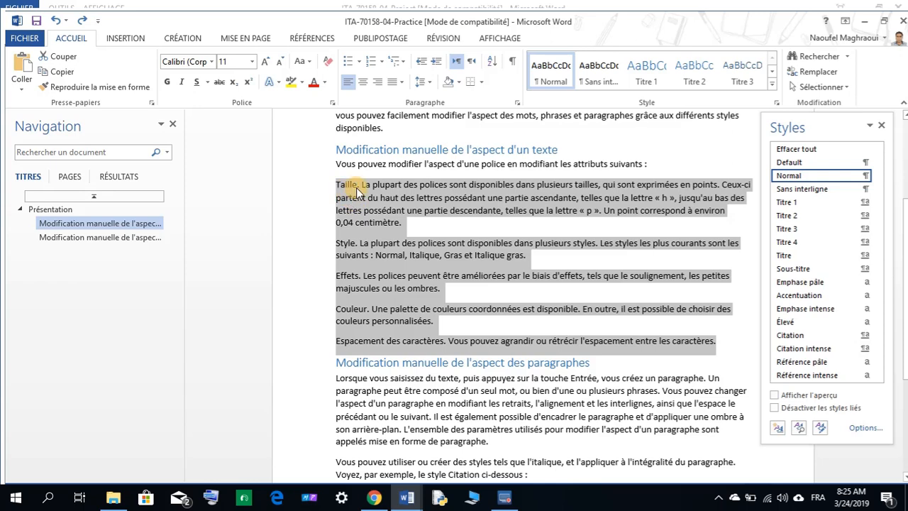
left_click(348, 62)
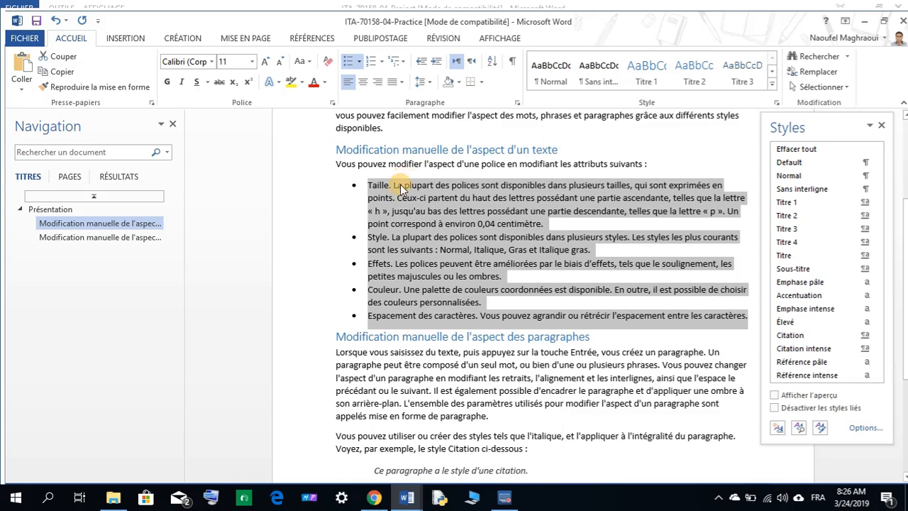
Step: Consult the bold requirement in instruction 6 of the project document and bold the word "Taille" in the first bullet
left_click(406, 497)
left_click(369, 462)
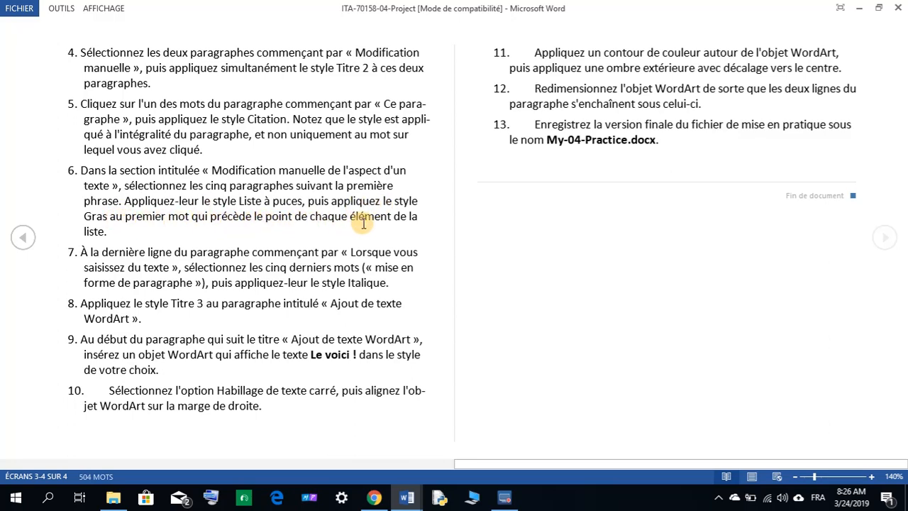
left_click(406, 497)
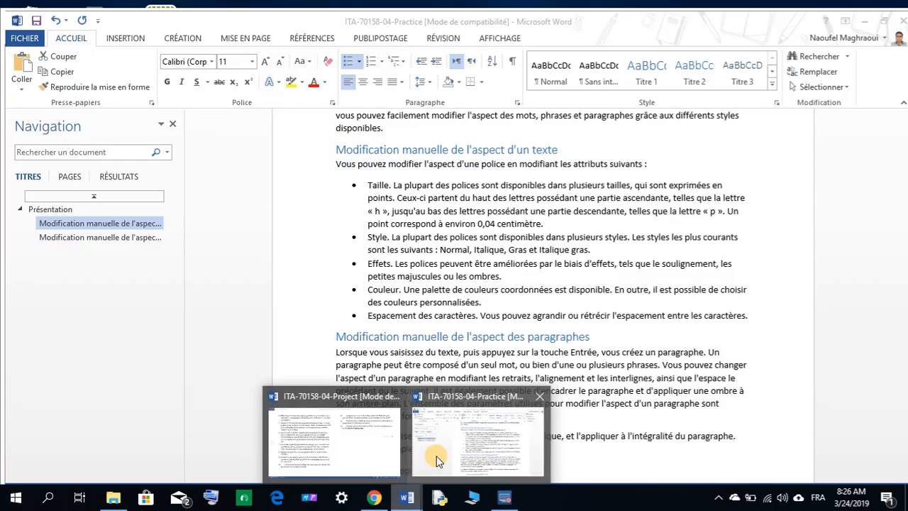
left_click(436, 457)
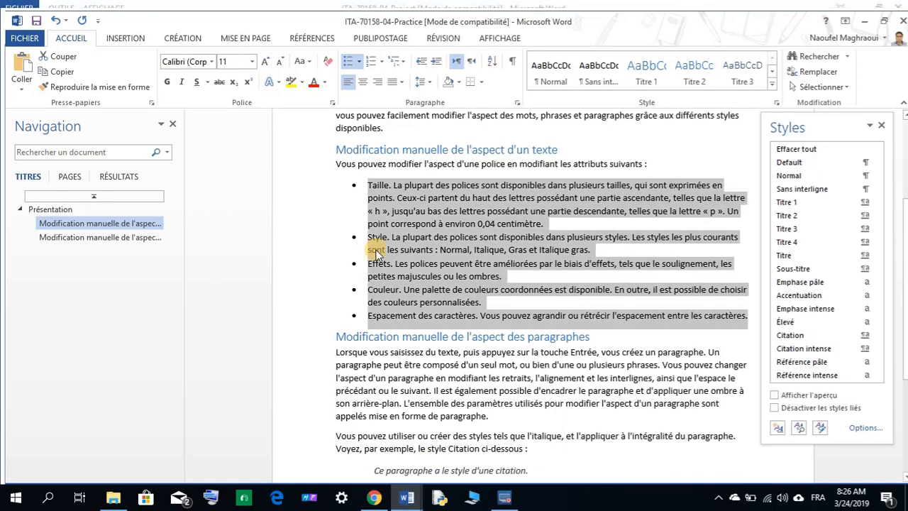
left_click(375, 188)
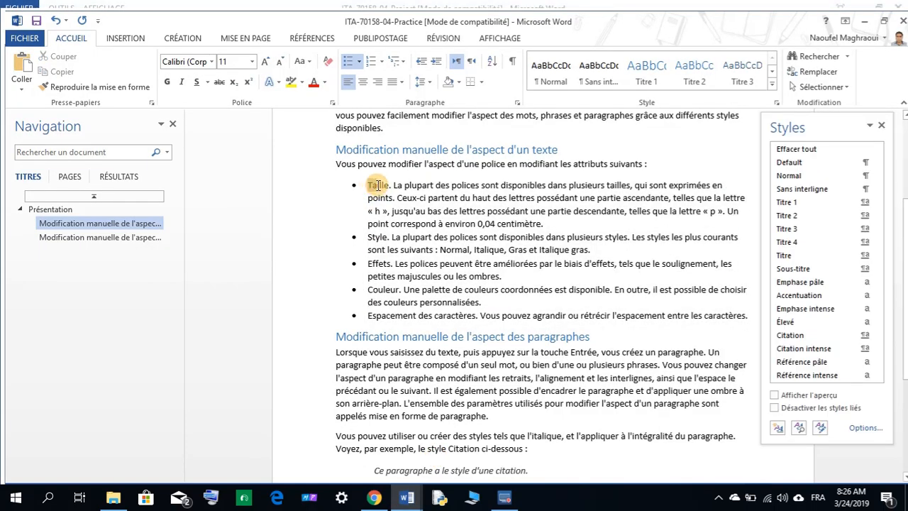
left_click(168, 81)
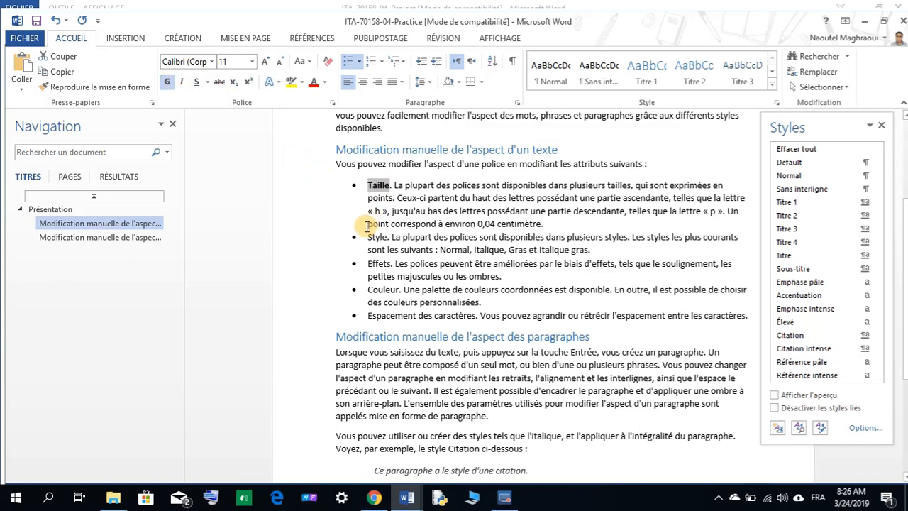
Step: Bold "Style", "Effets", "Couleur" and "Espacement des caractères" at the start of their bullets in one go
left_click_drag(369, 241, 387, 239)
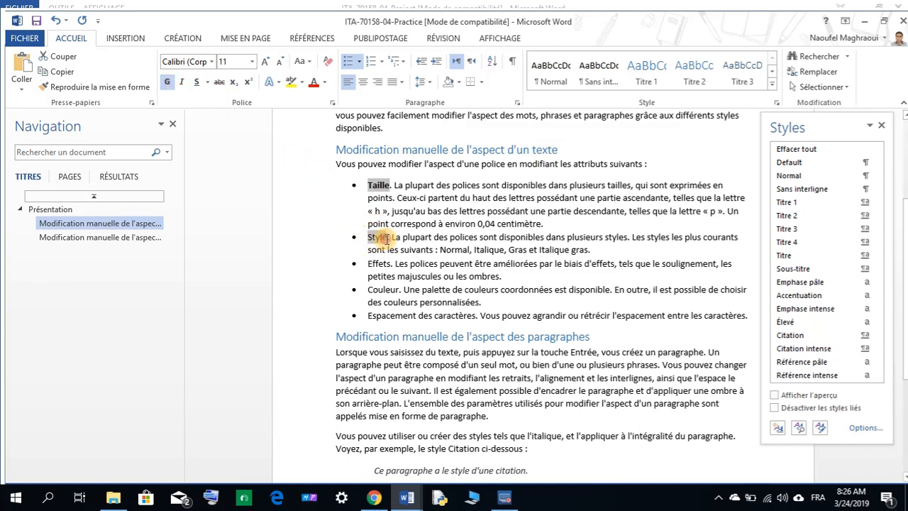
left_click(380, 237)
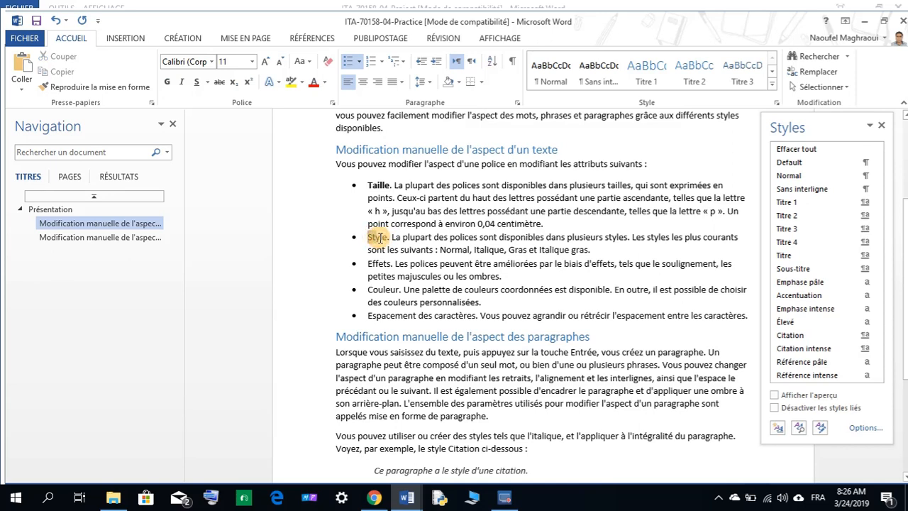
left_click_drag(388, 238, 476, 321)
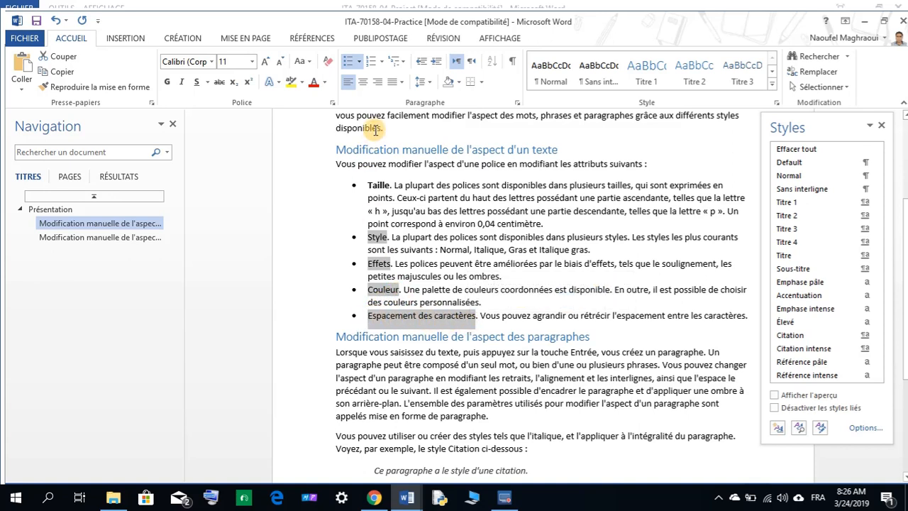
left_click(170, 82)
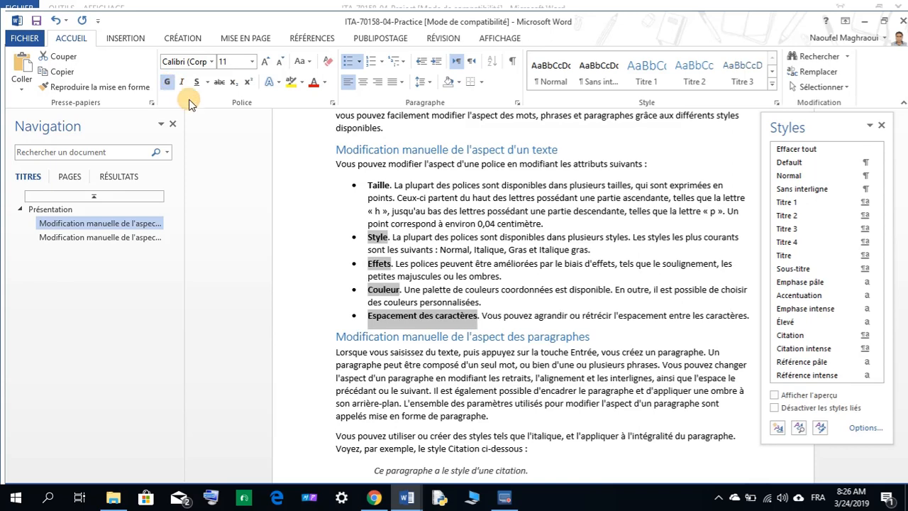
left_click(444, 269)
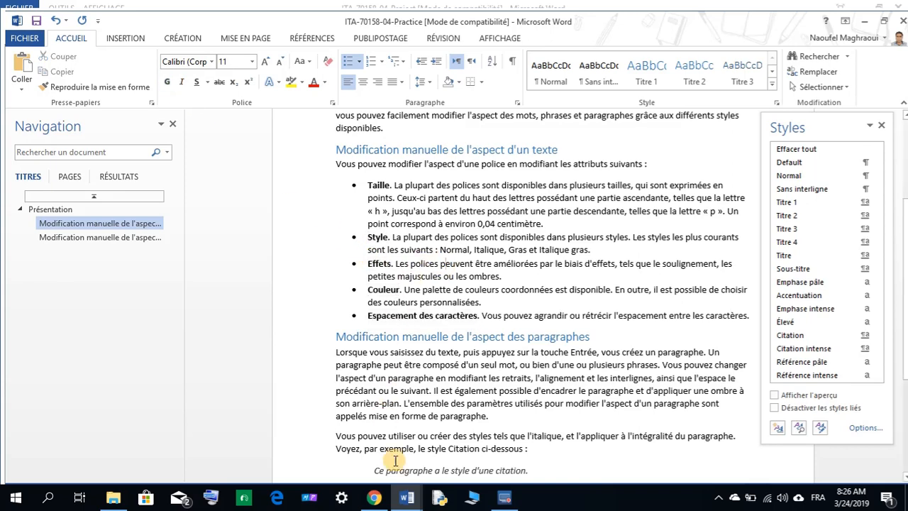
Step: Read instruction 7 in the project document, then go back to the practice document
left_click(401, 496)
left_click(376, 454)
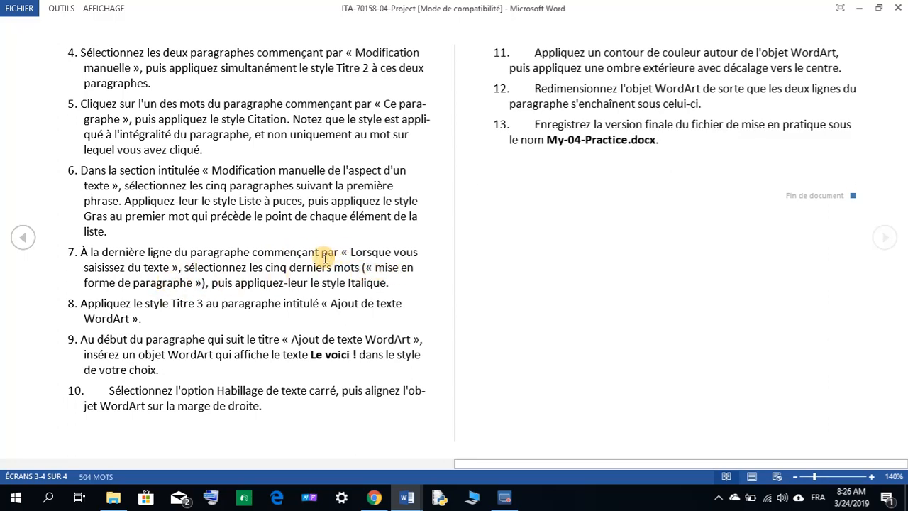
left_click(415, 498)
left_click(427, 441)
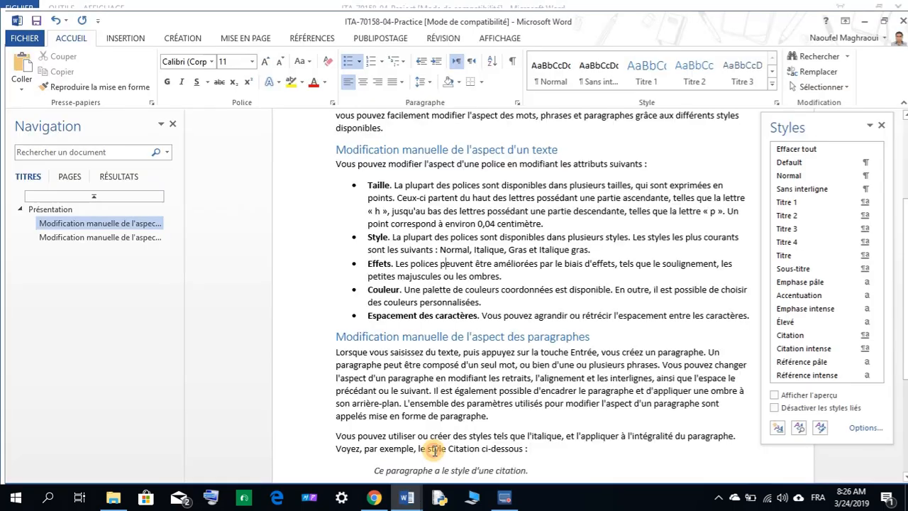
Step: Check instruction 7 in the project document and italicize "mise en forme de paragraphe" at the end of the paragraph beginning "Lorsque vous saisissez du texte"
scroll(429, 293, "down", 4)
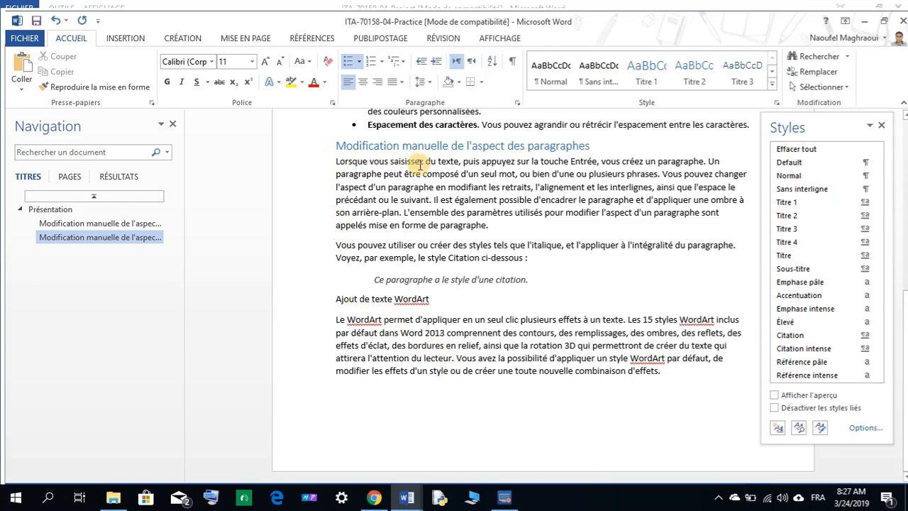
left_click(347, 161)
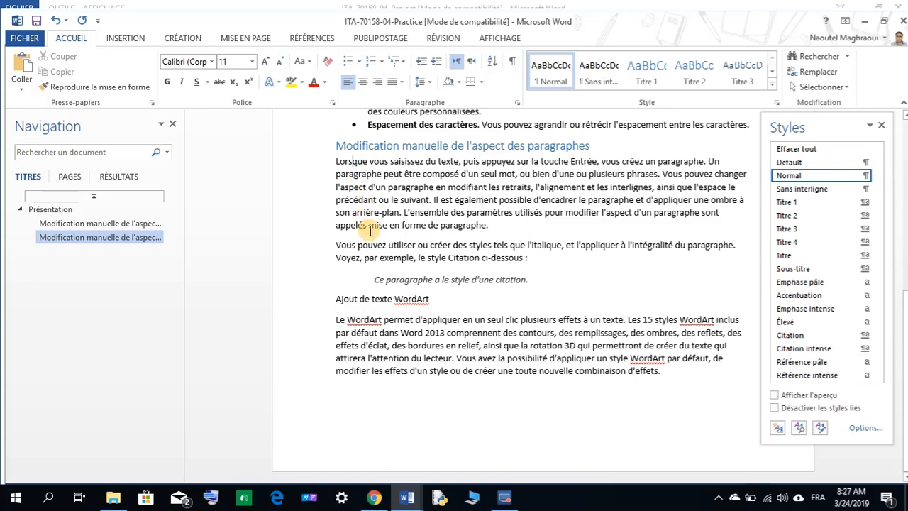
left_click_drag(368, 229, 482, 229)
left_click(406, 496)
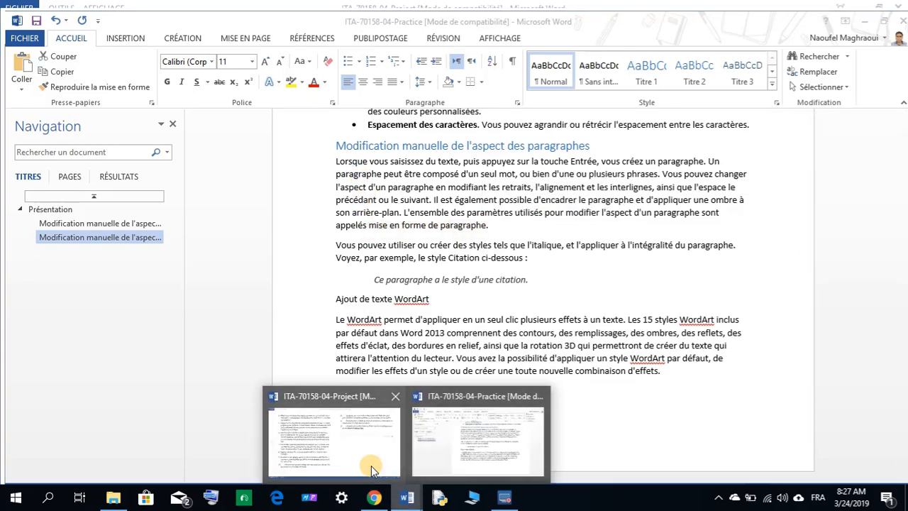
left_click(370, 465)
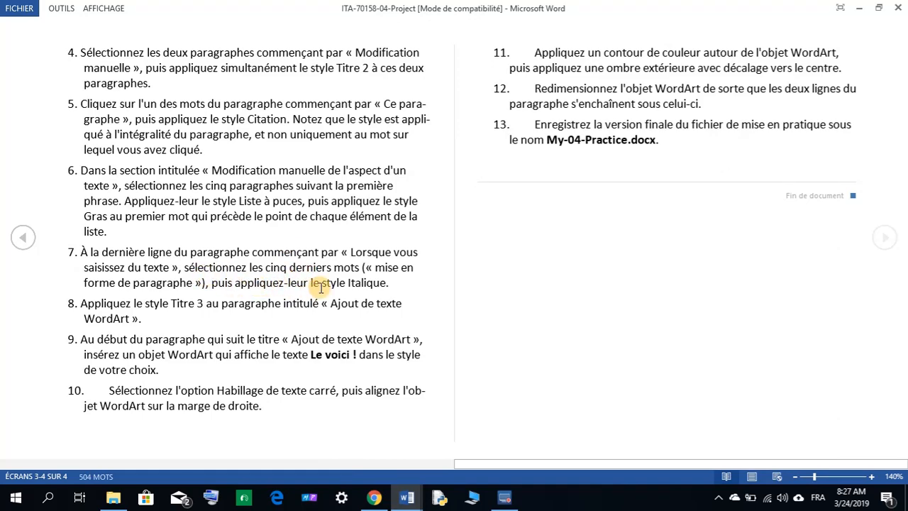
left_click(407, 496)
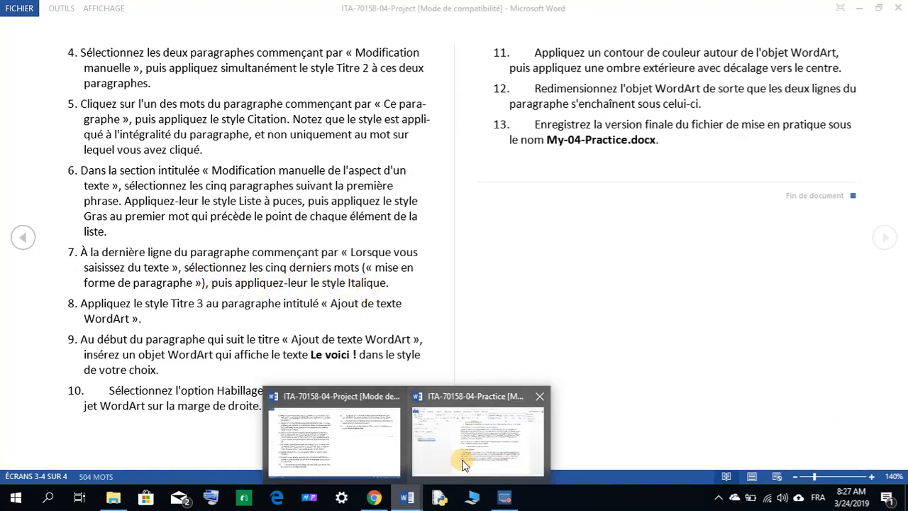
left_click(461, 460)
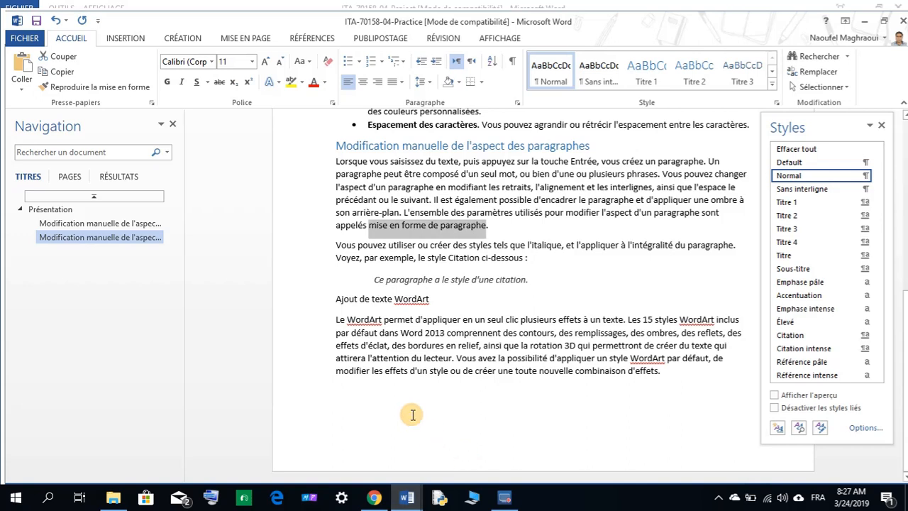
left_click(183, 82)
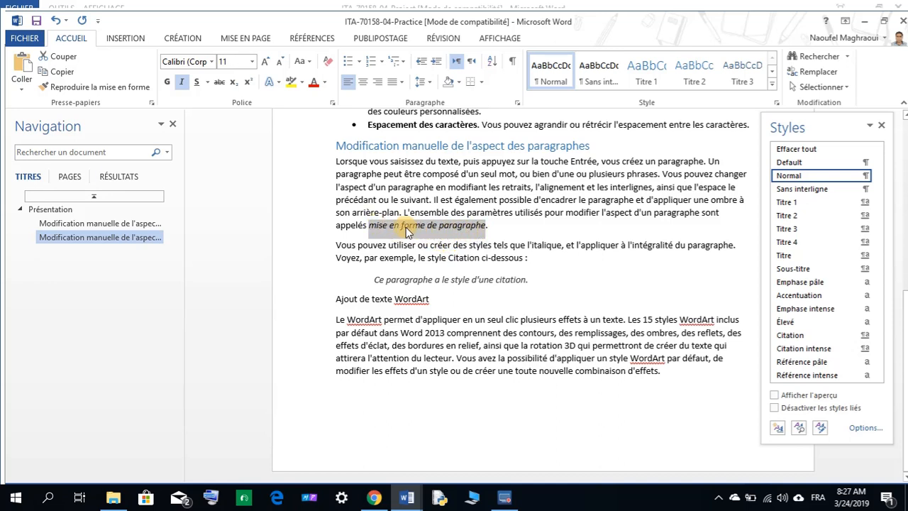
Step: Read instruction 8 in the project document and apply the Titre 3 style to the "Ajout de texte WordArt" paragraph in the practice document
mouse_move(407, 496)
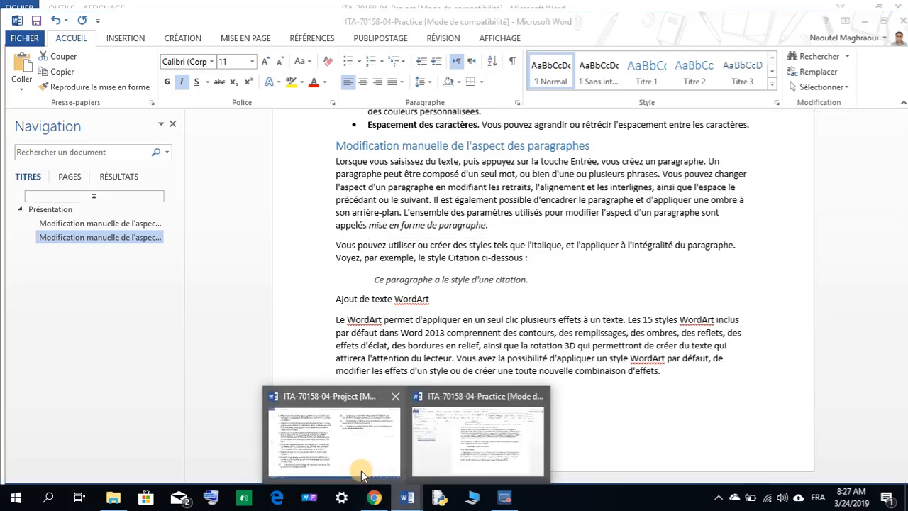
left_click(358, 468)
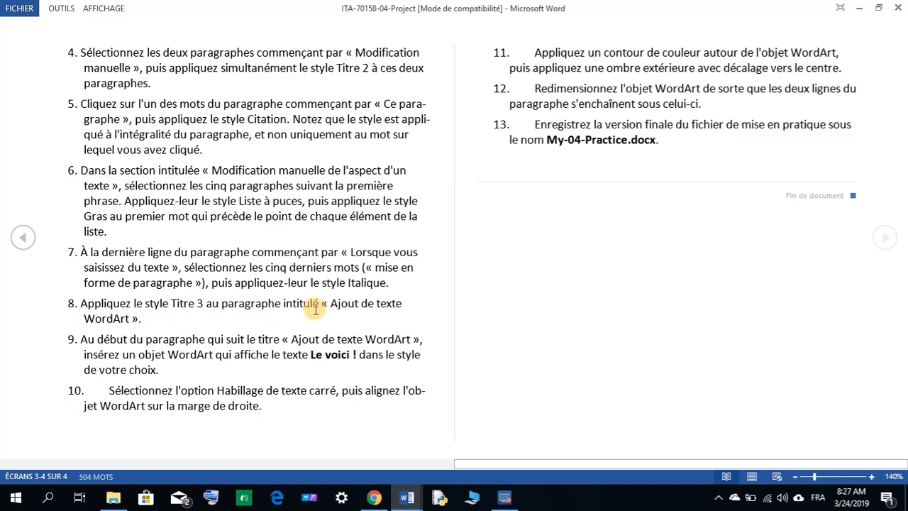
left_click(410, 499)
left_click(454, 463)
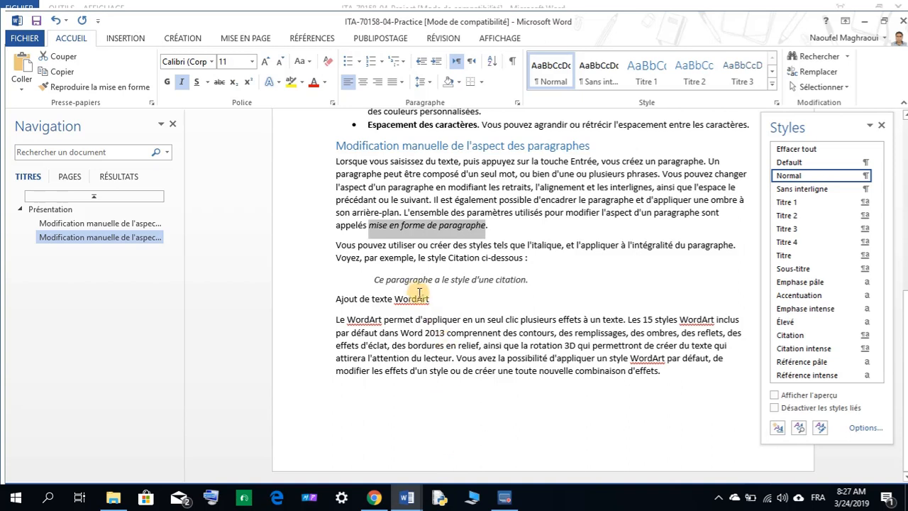
left_click(360, 299)
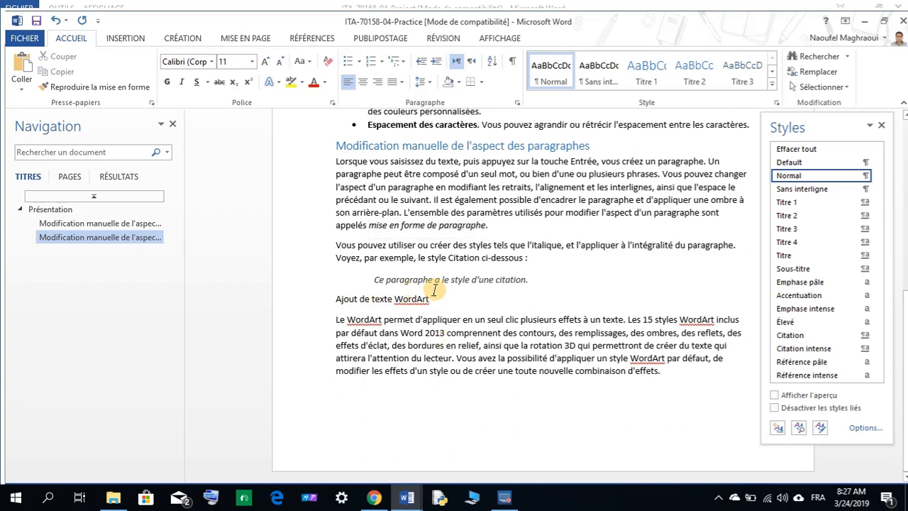
left_click(798, 234)
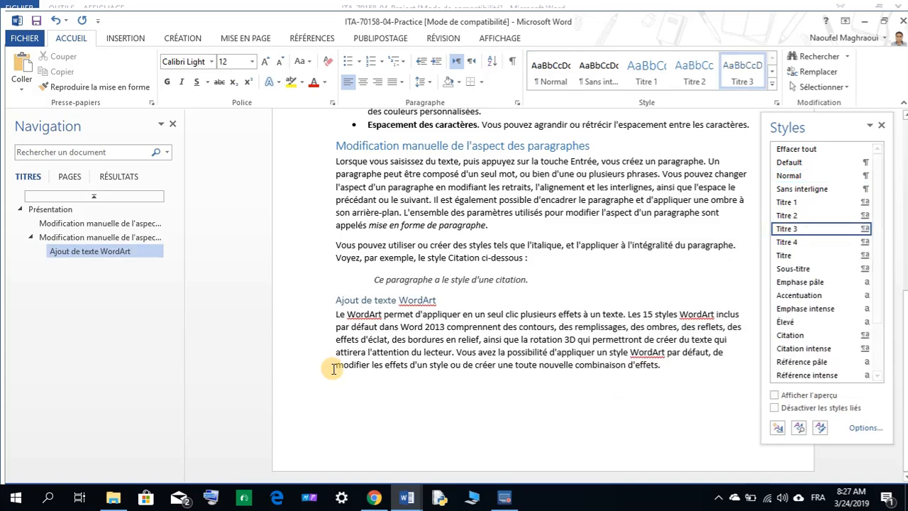
Step: Read instruction 9 in the project document and copy its WordArt text "Le voici !"
left_click(407, 499)
left_click(334, 436)
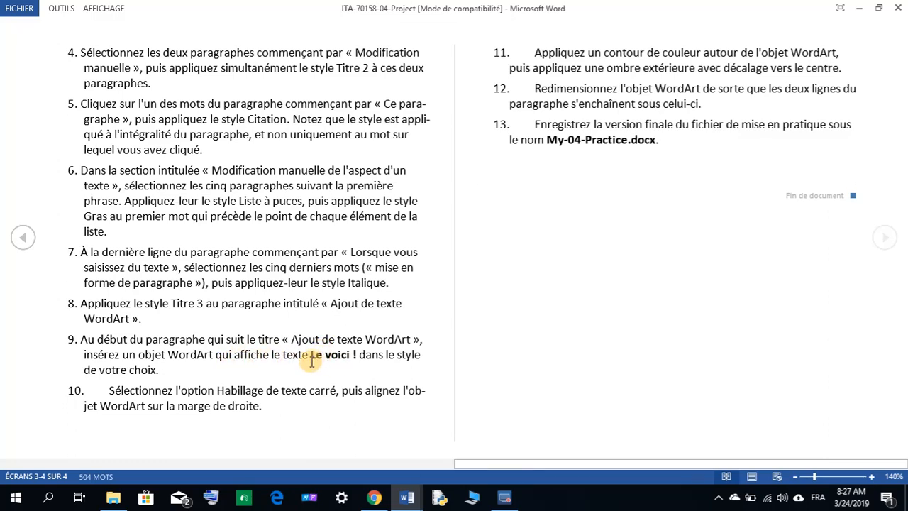
left_click_drag(313, 358, 352, 357)
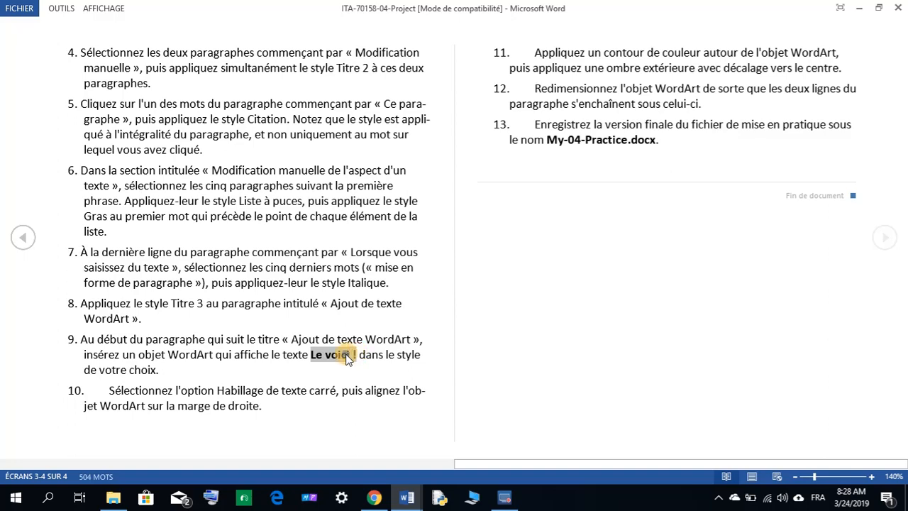
right_click(348, 358)
left_click(372, 363)
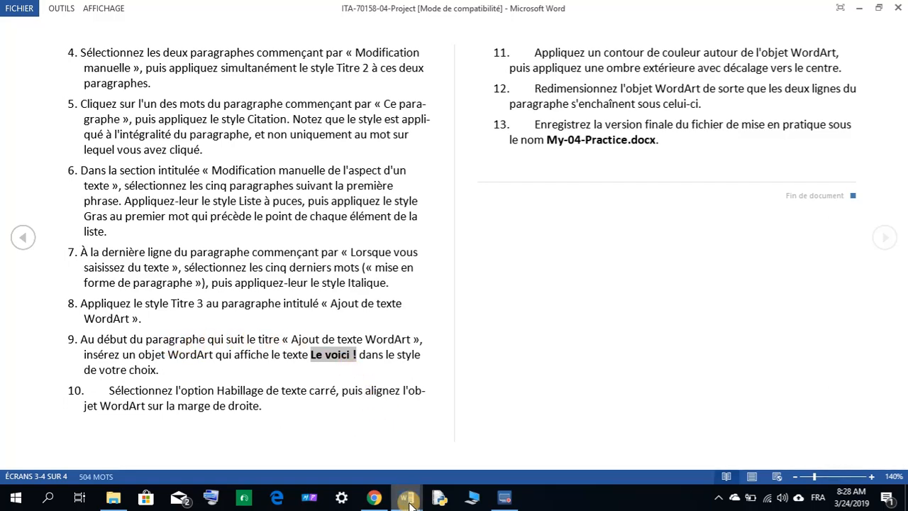
Step: In the practice document, insert a gold-filled WordArt object at the start of the paragraph following the "Ajout de texte WordArt" heading
mouse_move(407, 497)
left_click(439, 457)
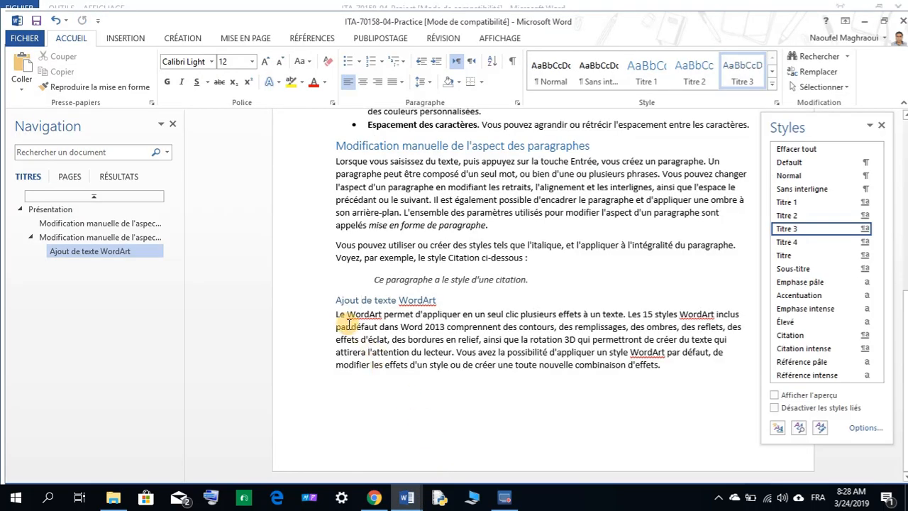
left_click(337, 317)
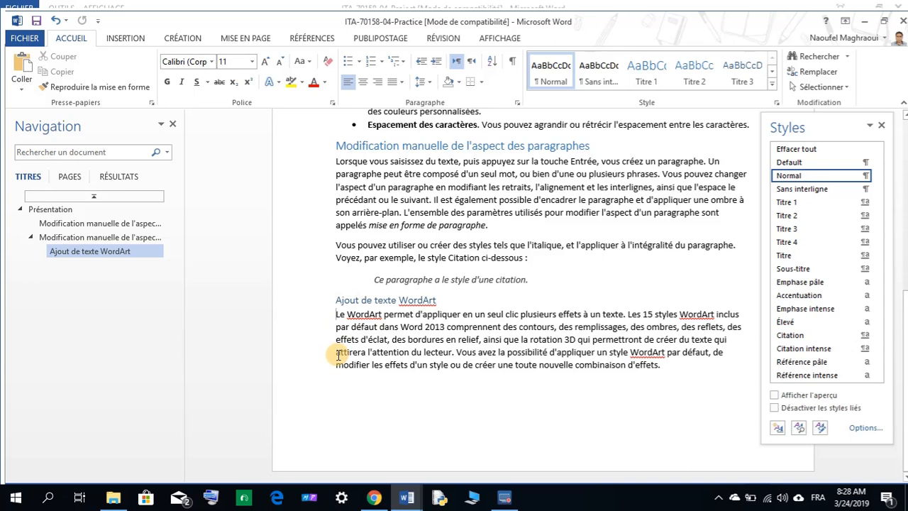
left_click(126, 38)
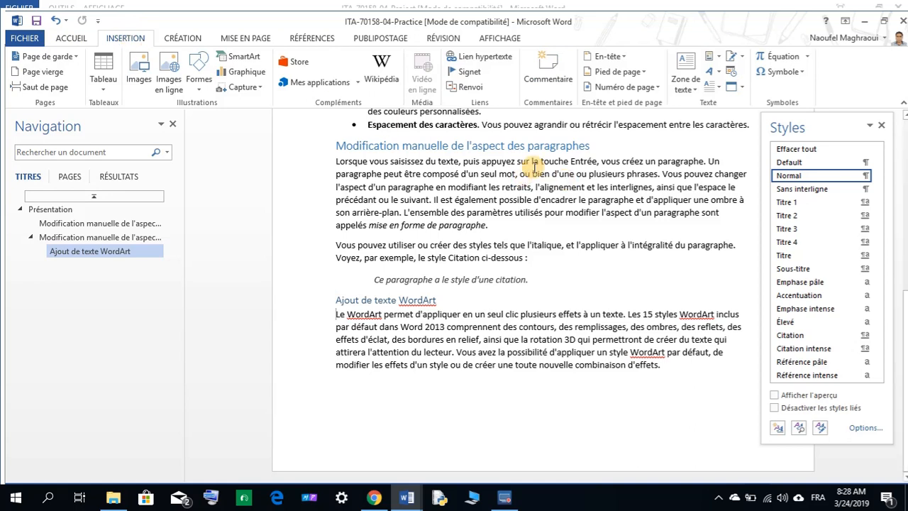
left_click(718, 75)
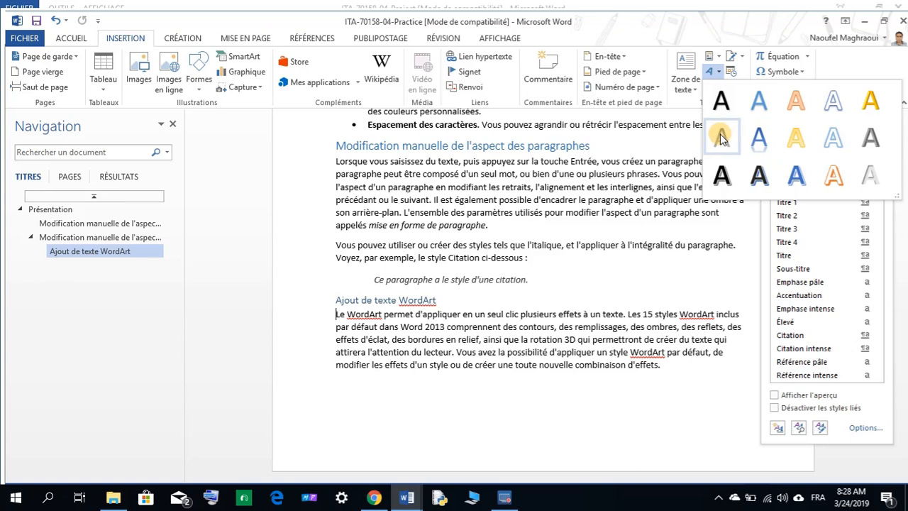
left_click(872, 103)
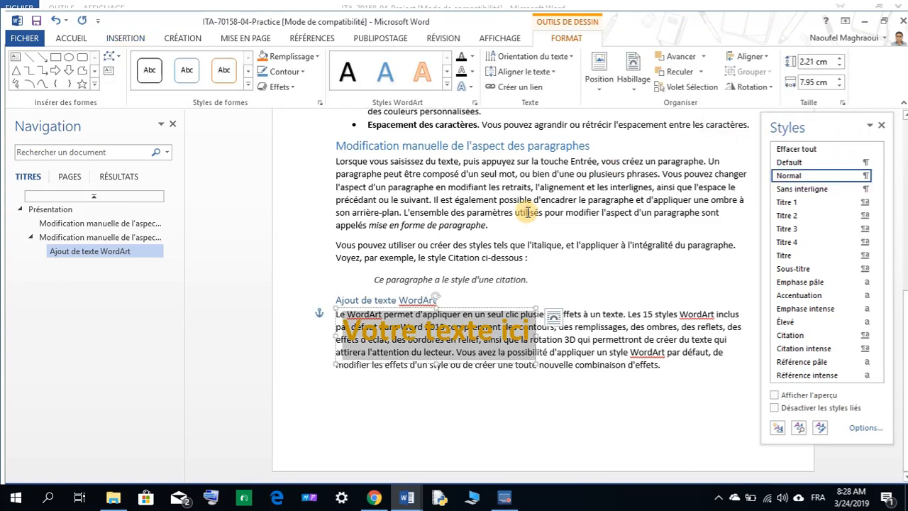
Step: Move the WordArt below the last paragraph and replace its placeholder with the copied "Le voici !", pasted as text only to retain the WordArt style
triple_click(453, 335)
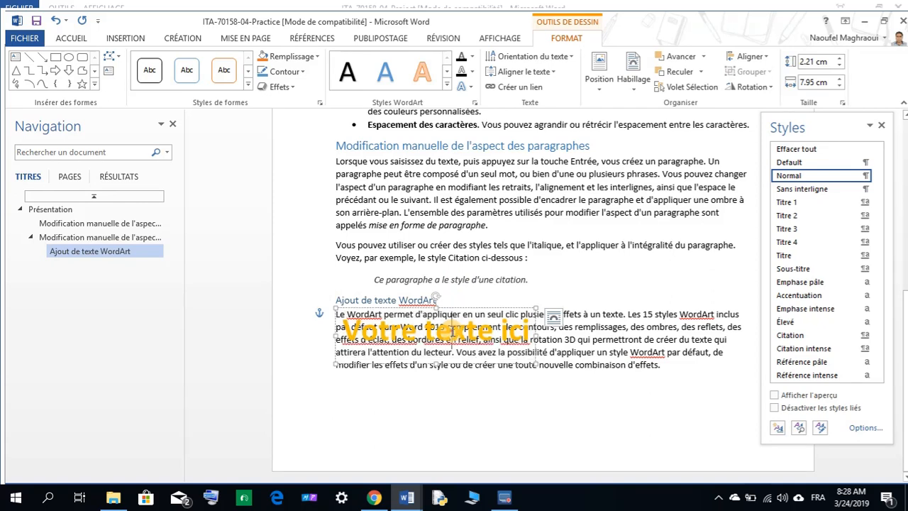
left_click_drag(426, 310, 430, 383)
triple_click(437, 400)
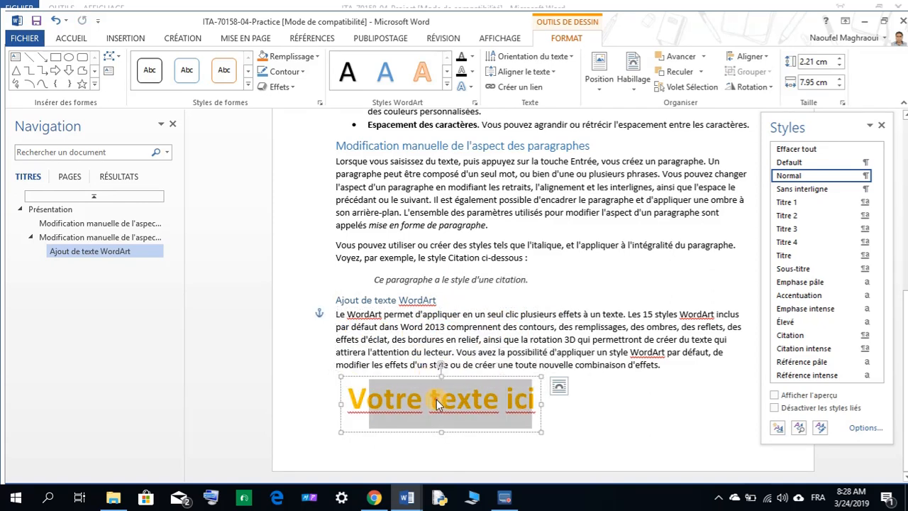
key("ctrl+v")
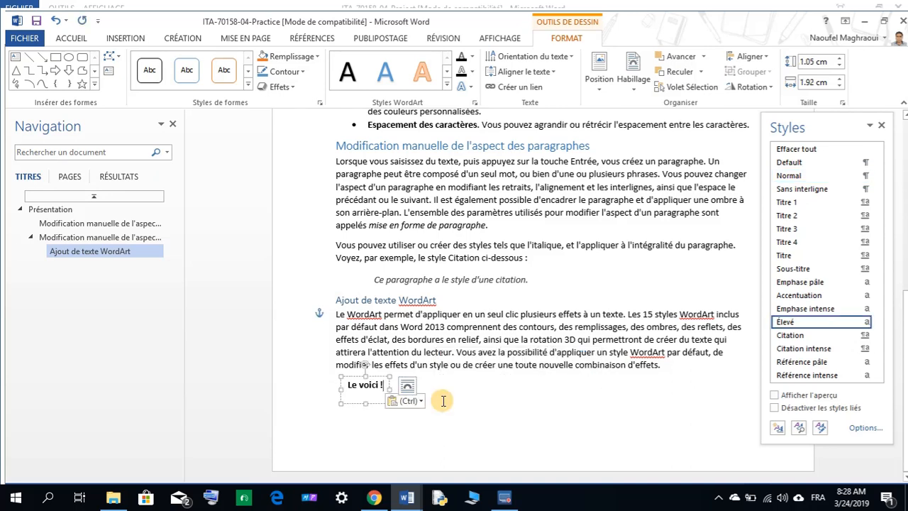
left_click(412, 401)
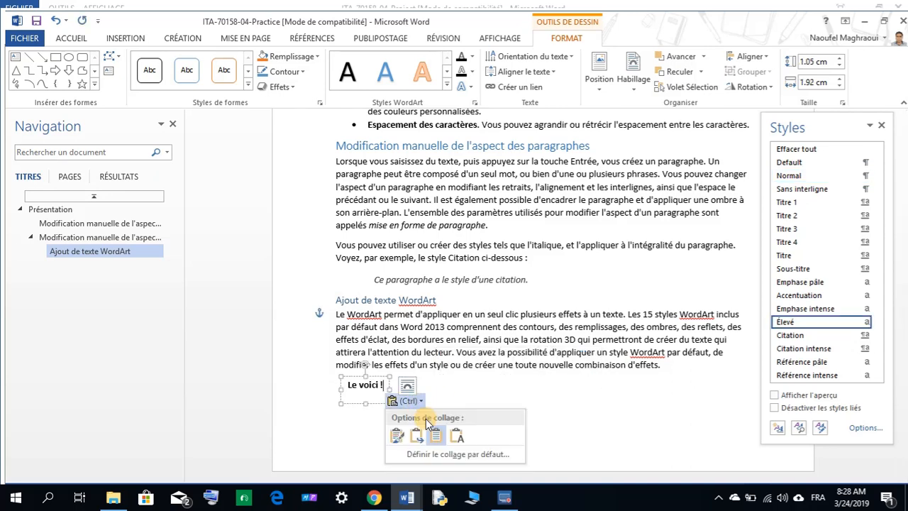
left_click(452, 436)
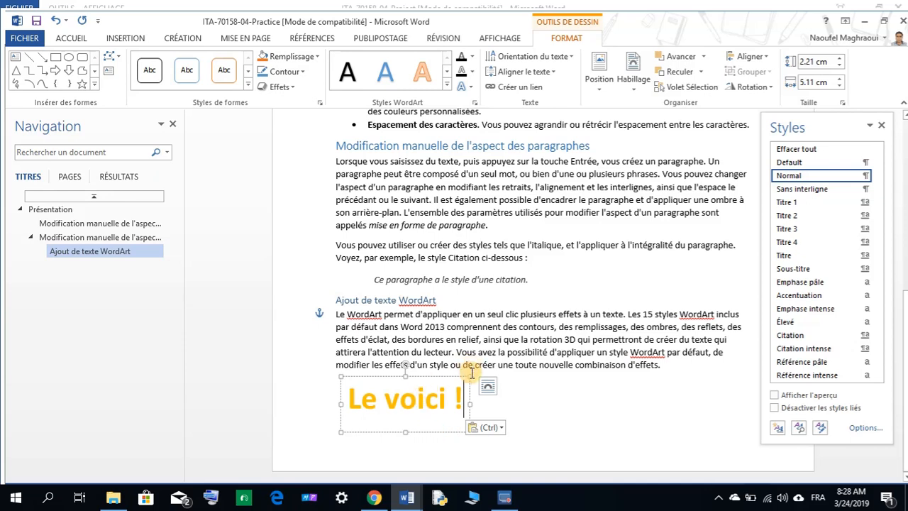
left_click(501, 433)
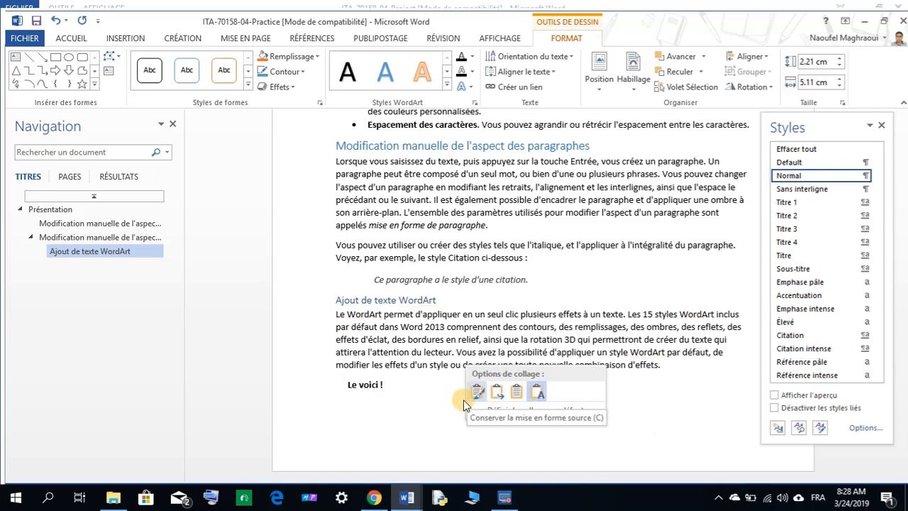
left_click(429, 404)
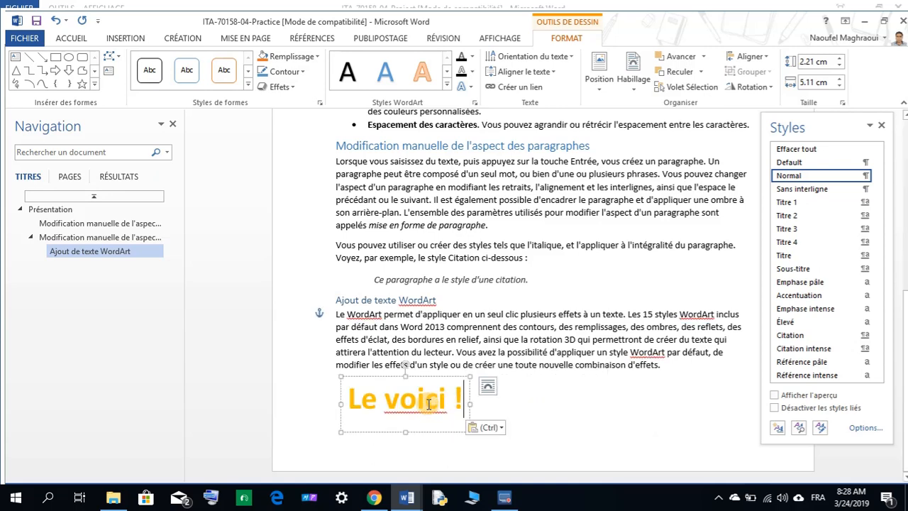
Step: Read instruction 10 on WordArt text wrapping and alignment in the project document, then return to the practice document
mouse_move(407, 496)
left_click(345, 449)
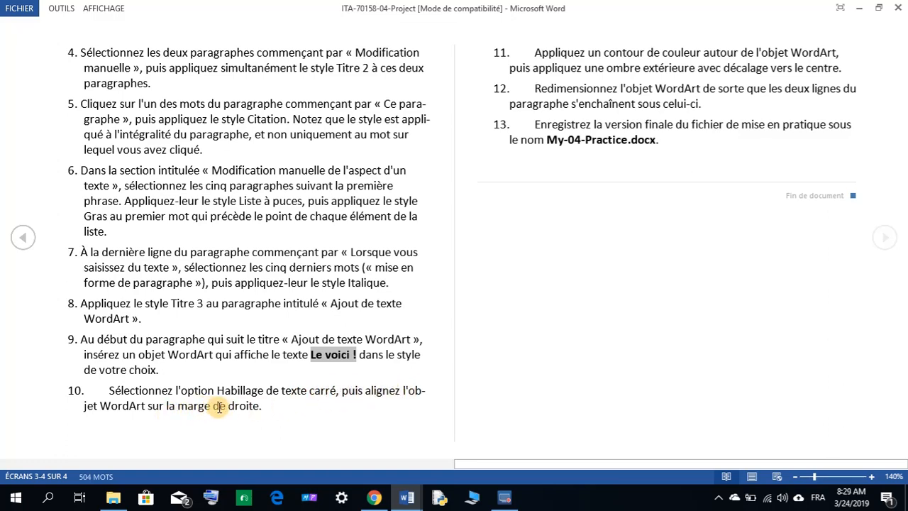
left_click(409, 498)
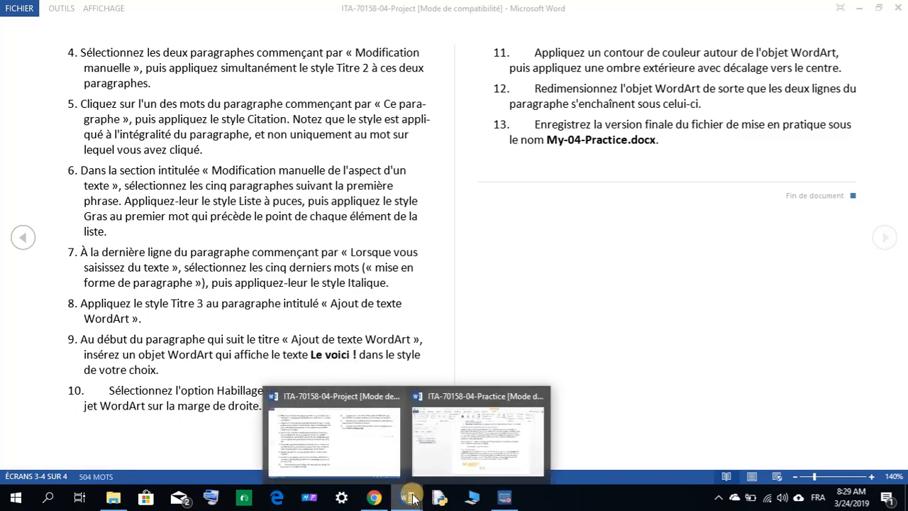
left_click(448, 448)
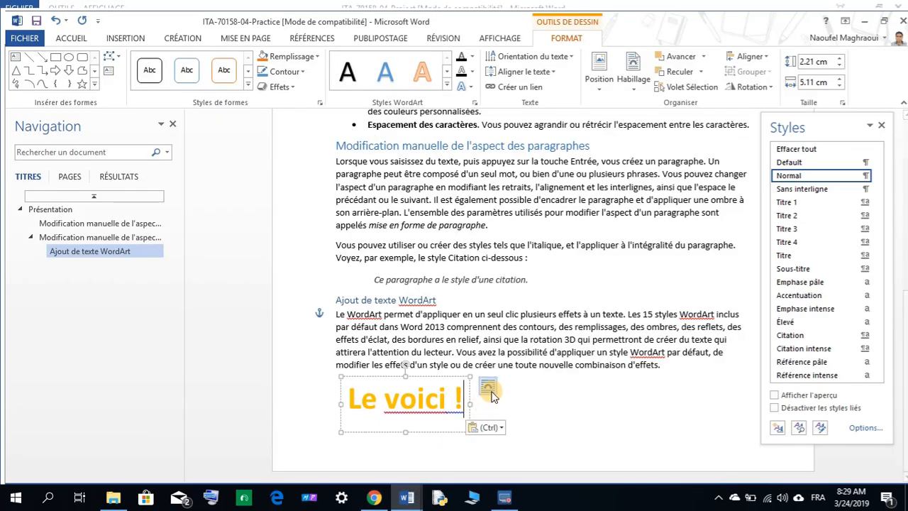
left_click(488, 390)
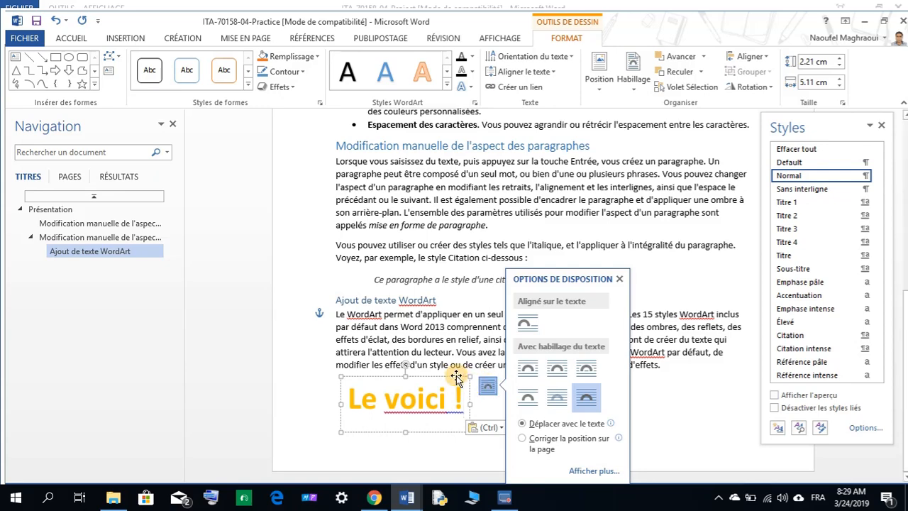
left_click(586, 470)
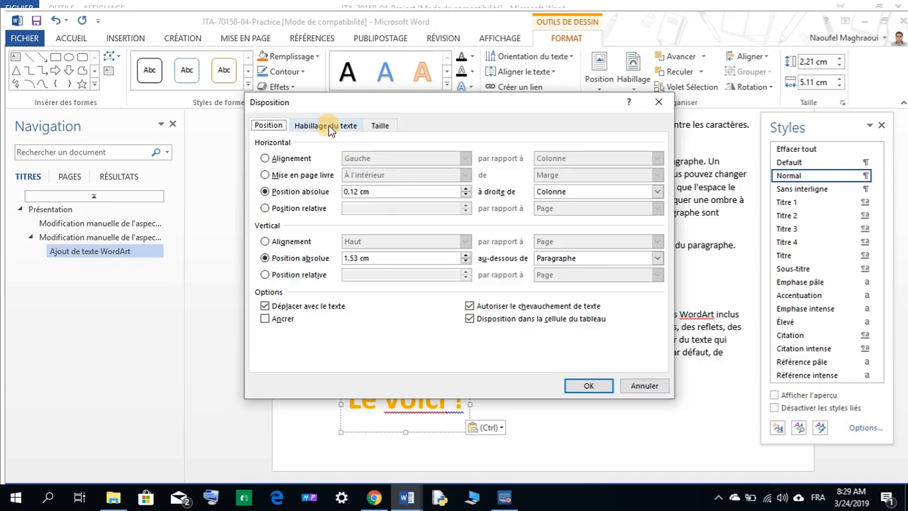
left_click(328, 126)
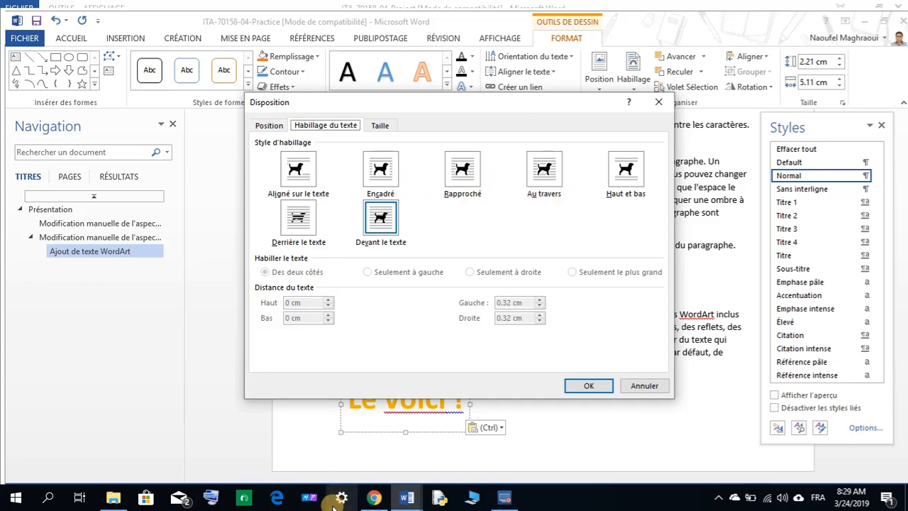
mouse_move(407, 499)
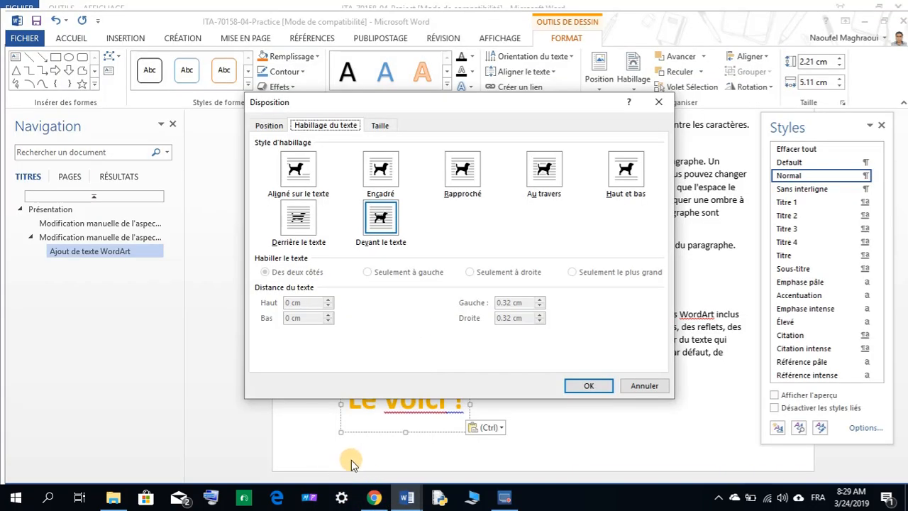
left_click(642, 385)
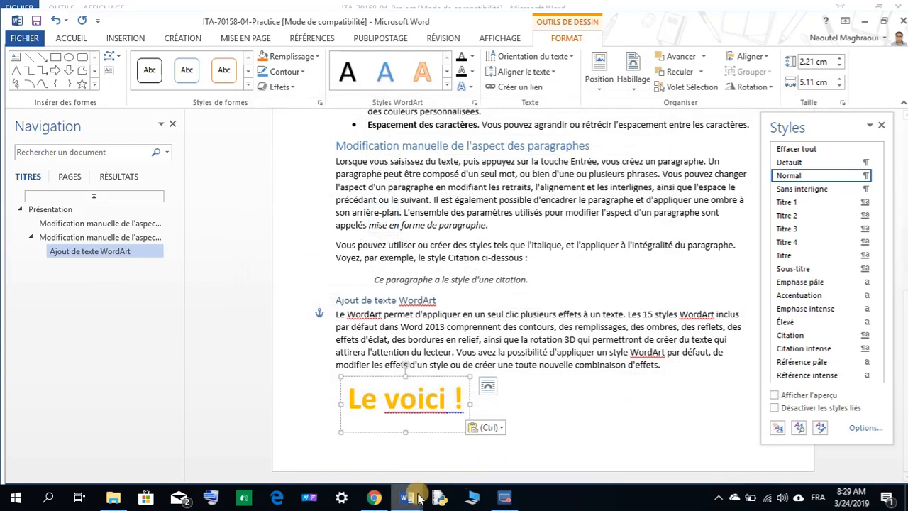
Step: Recheck instruction 10 in the project document and apply square text wrapping (Carré) to the "Le voici !" WordArt in the practice document
mouse_move(406, 499)
left_click(295, 463)
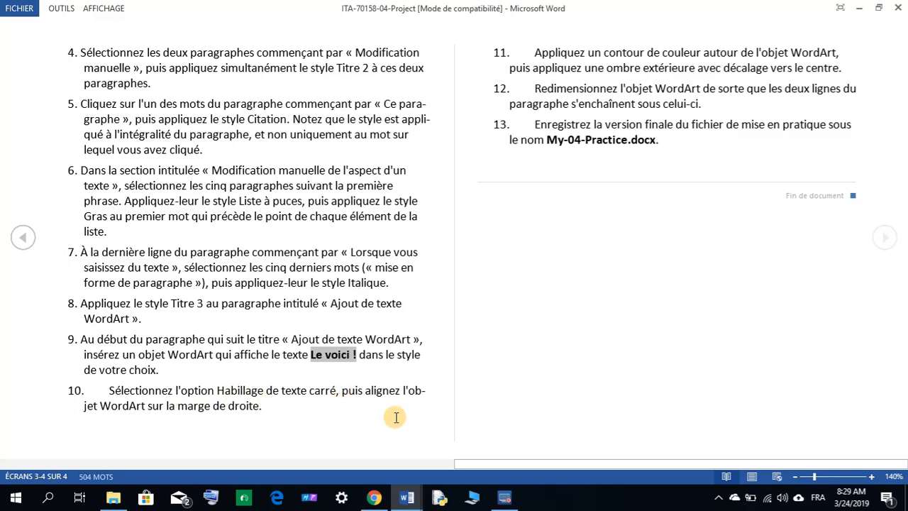
left_click(418, 497)
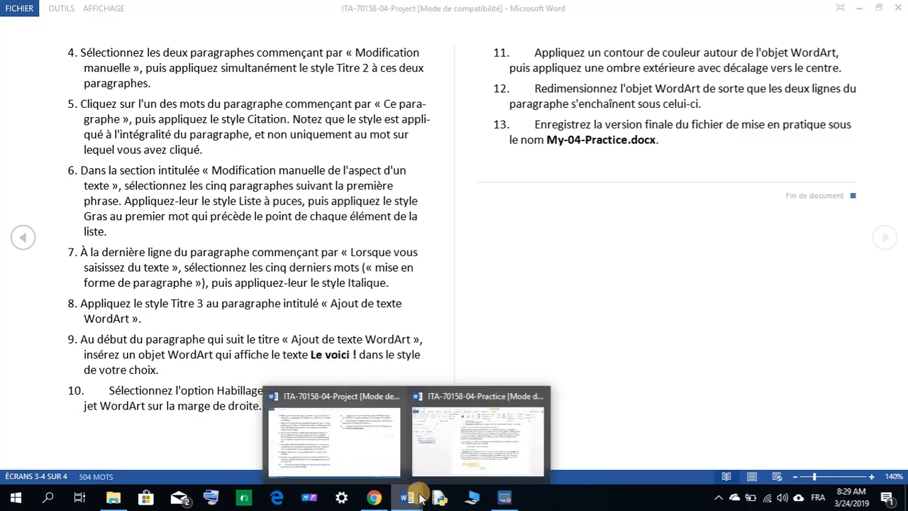
left_click(445, 466)
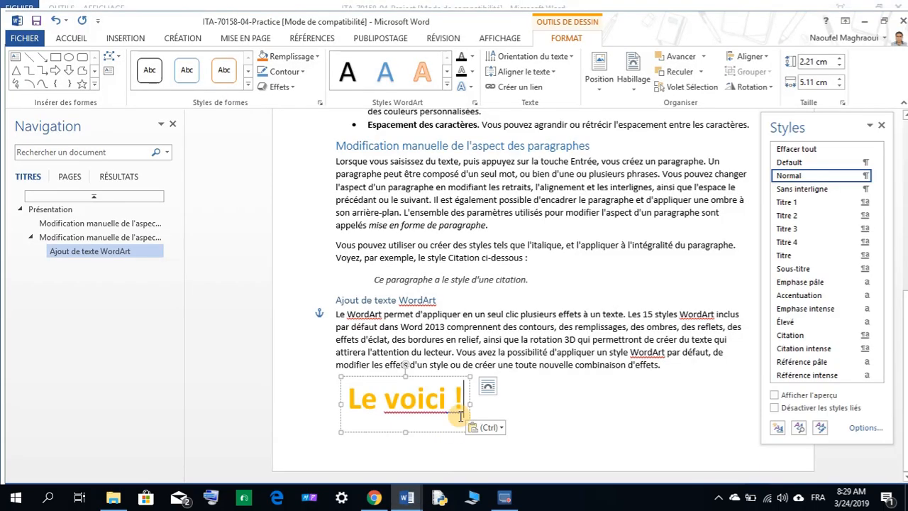
left_click(444, 378)
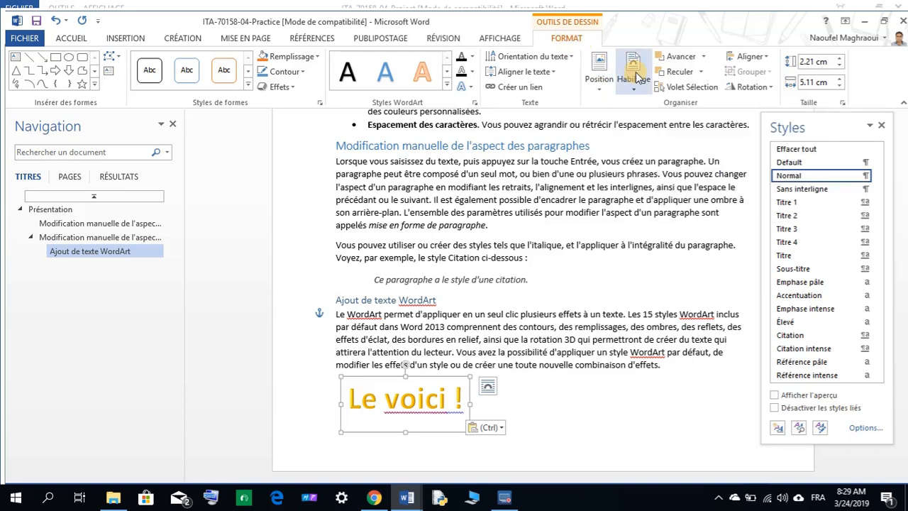
left_click(633, 79)
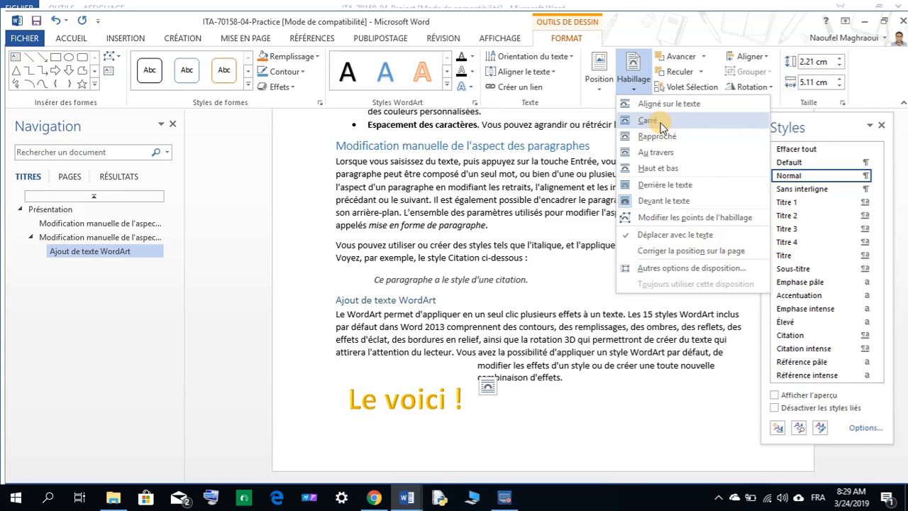
left_click(660, 125)
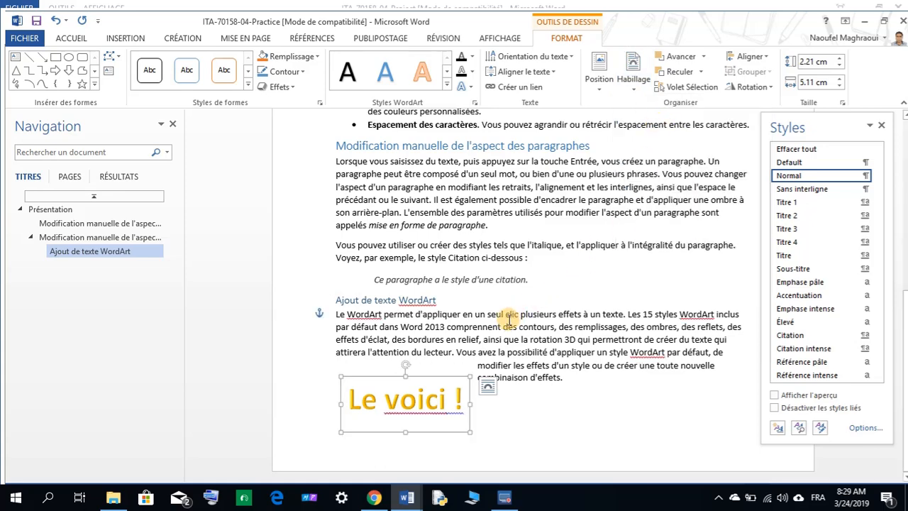
Step: Reread the alignment part of instruction 10 and align the "Le voici !" WordArt to the right margin in the practice document
left_click(407, 497)
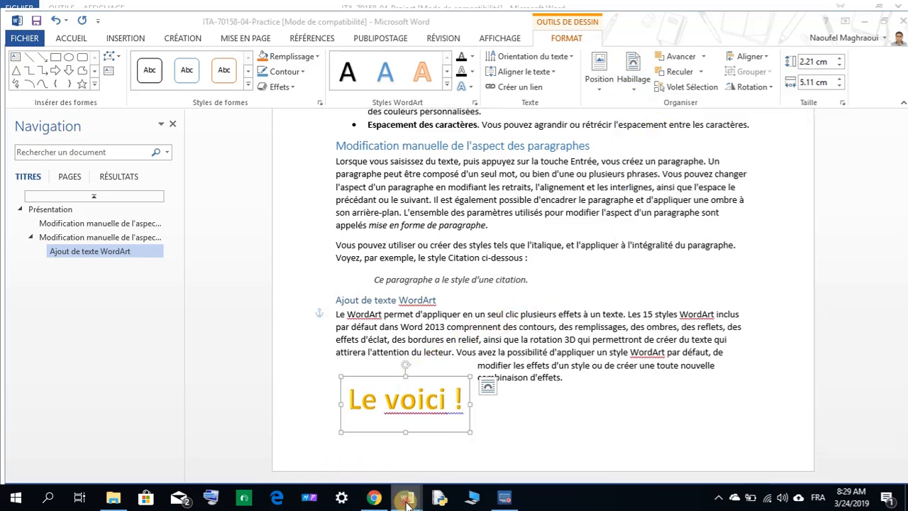
left_click(348, 472)
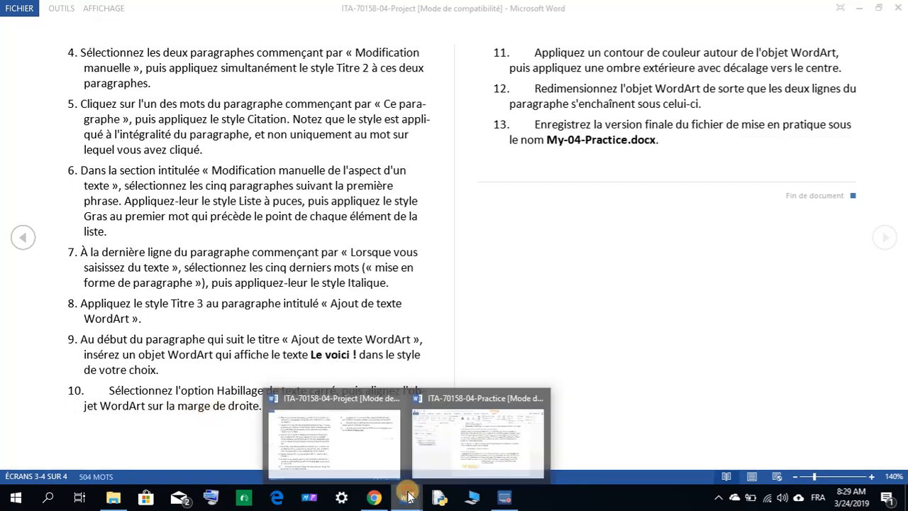
left_click(474, 454)
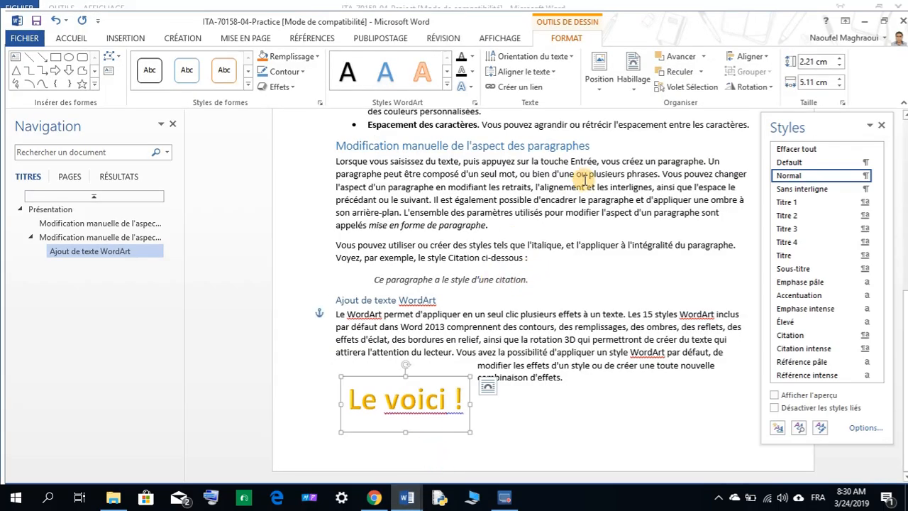
left_click(766, 62)
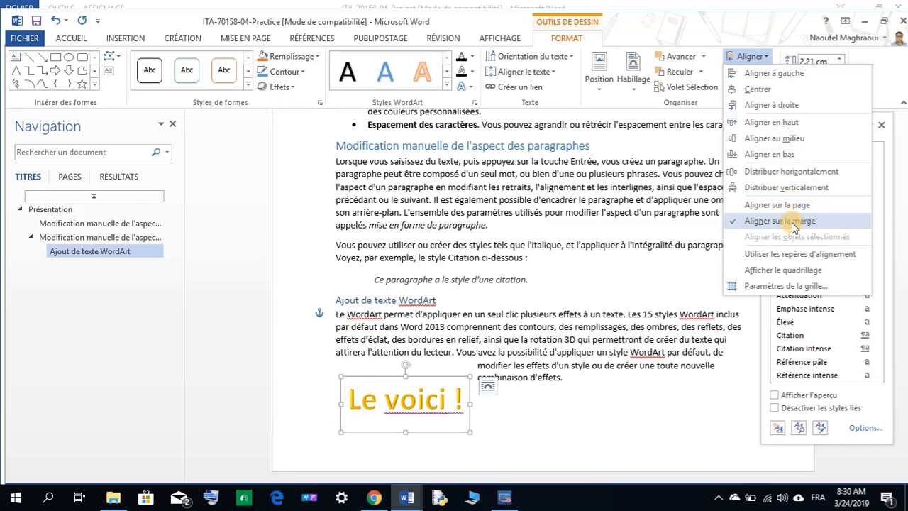
left_click(783, 107)
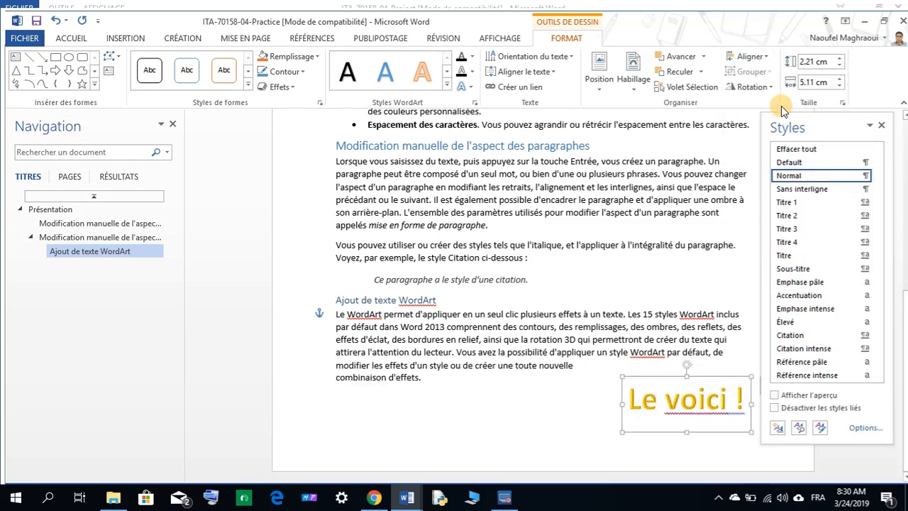
left_click(766, 57)
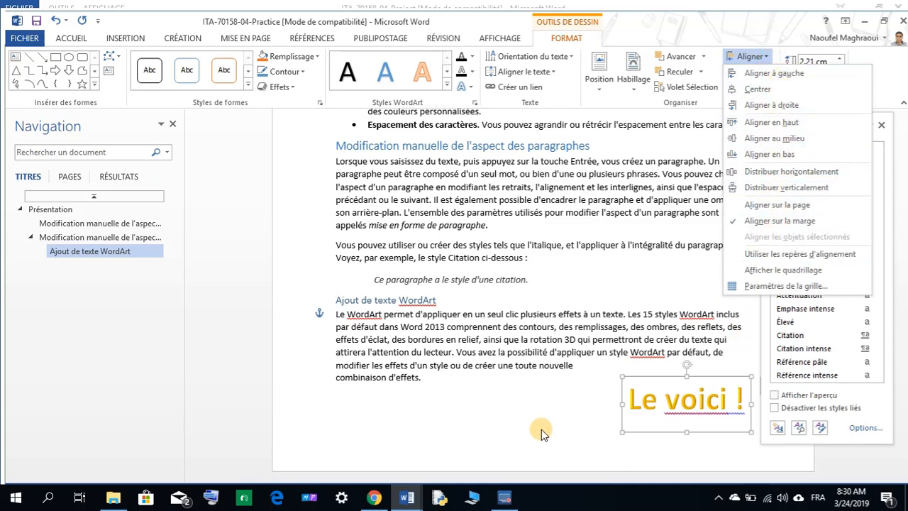
Step: After checking instruction 10 again, move the WordArt up beside the start of the "Ajout de texte WordArt" paragraph and realign it to the right margin
left_click(406, 497)
left_click(376, 464)
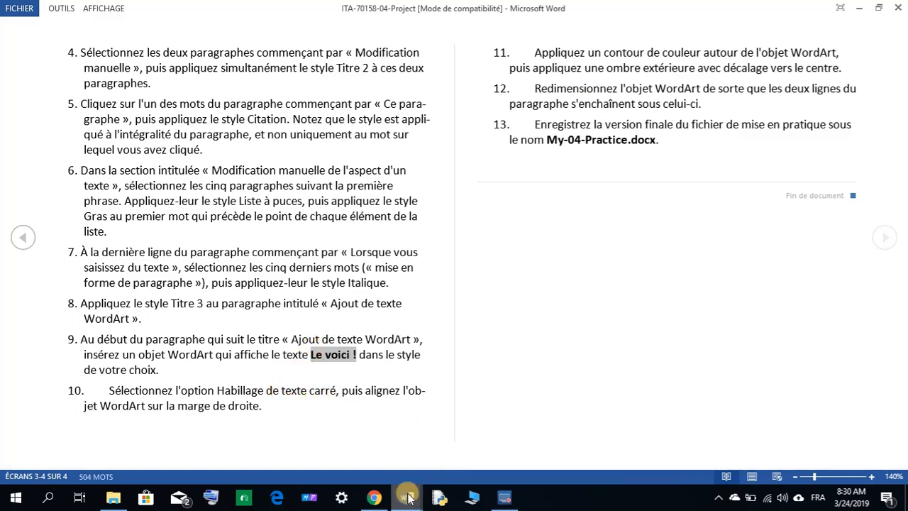
mouse_move(407, 497)
left_click(459, 454)
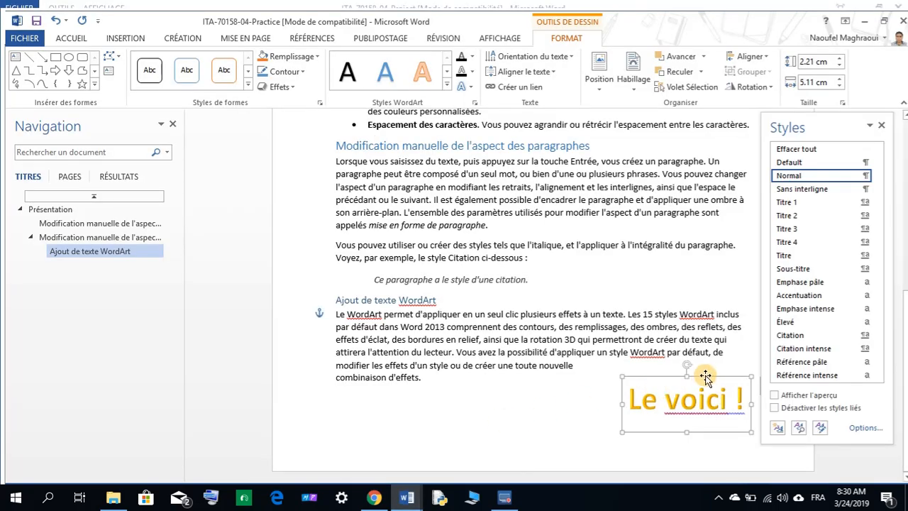
left_click_drag(705, 375, 709, 308)
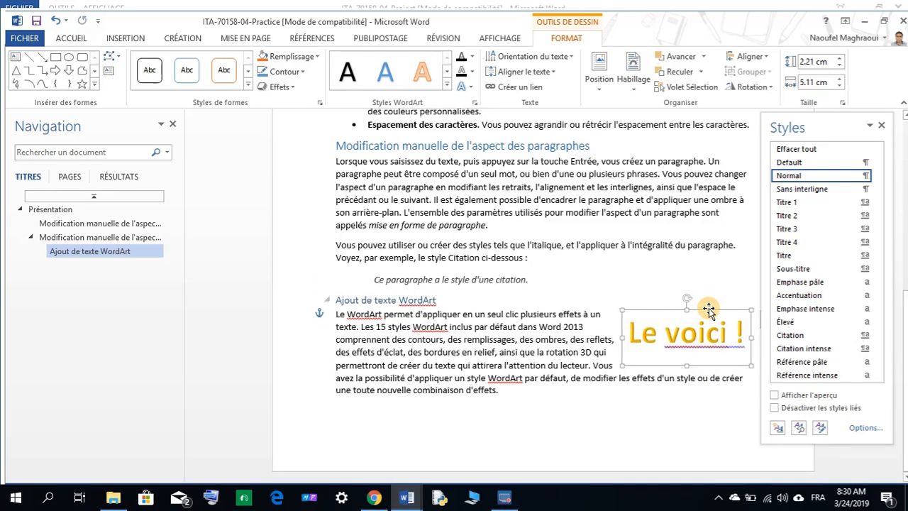
mouse_move(709, 308)
left_mouse_down()
mouse_move(717, 308)
mouse_move(706, 307)
left_mouse_up()
left_click(762, 58)
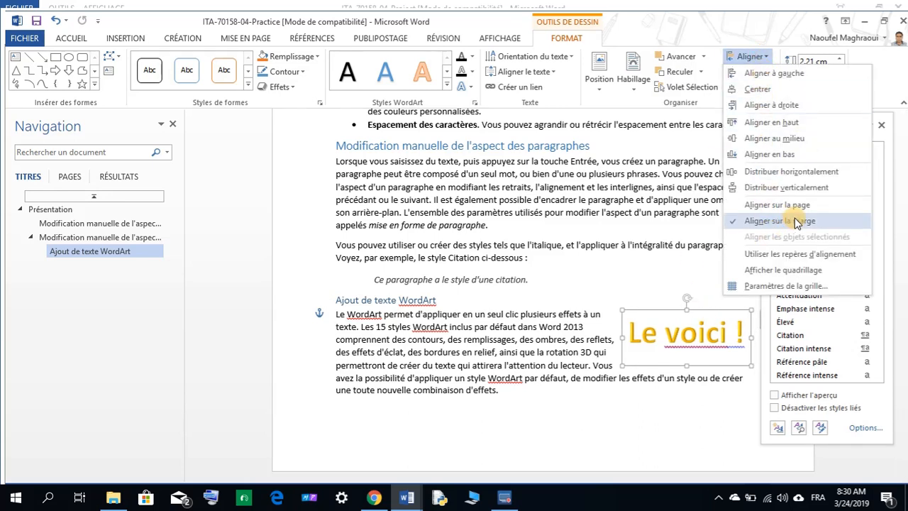
left_click(759, 106)
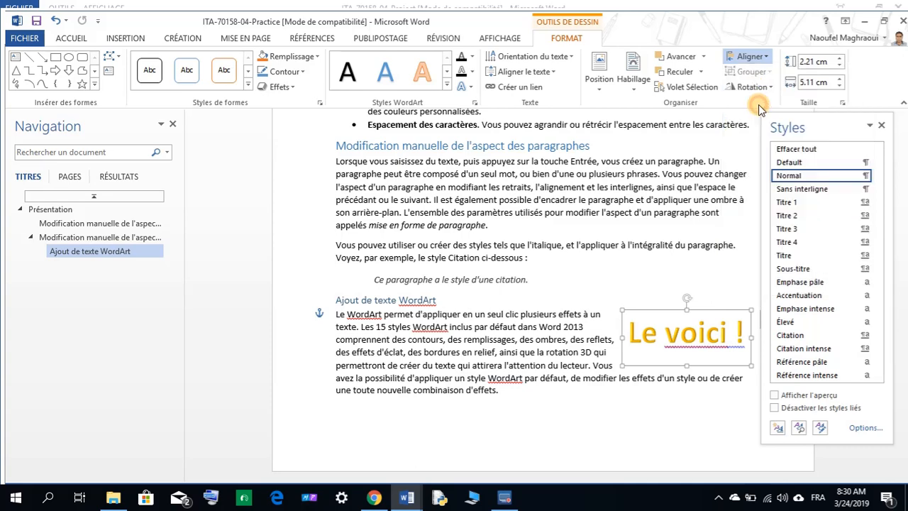
Step: Read instruction 11 in the project document and give the "Le voici !" WordArt object a dark green theme-colour outline in the practice document
mouse_move(408, 491)
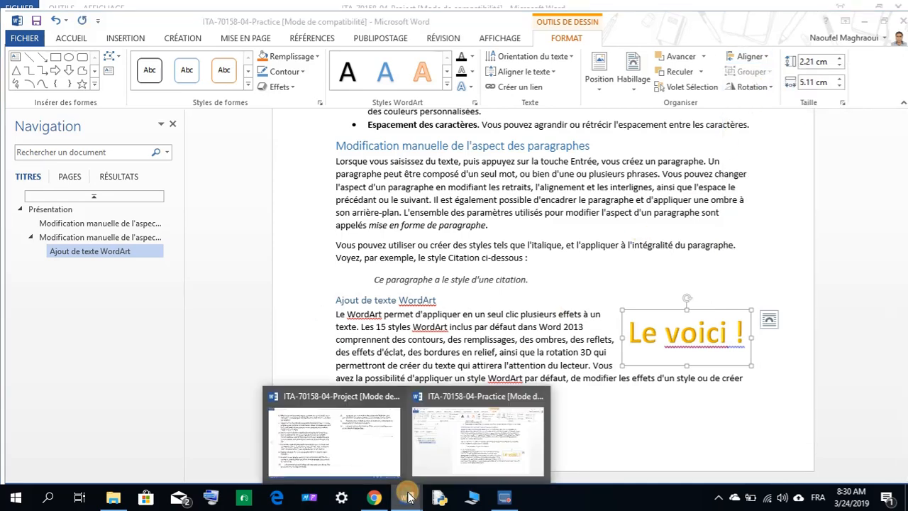
left_click(383, 451)
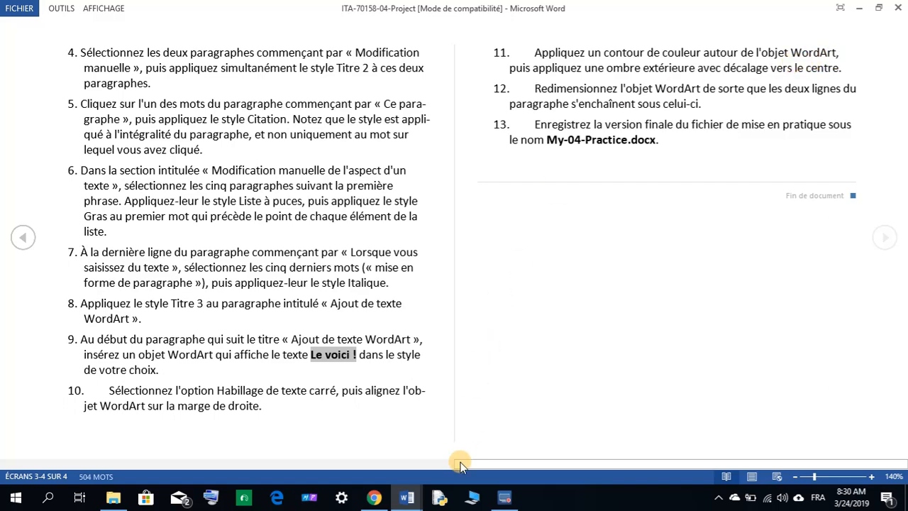
left_click(408, 496)
left_click(480, 437)
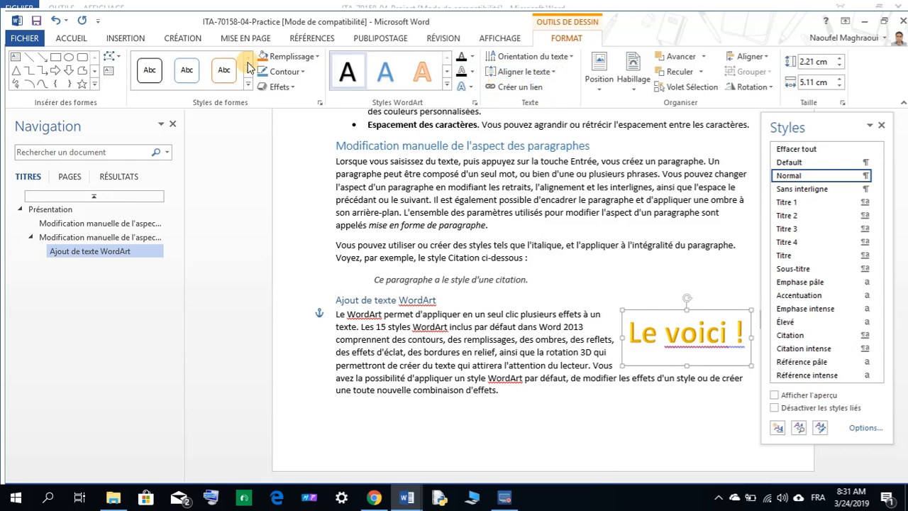
left_click(303, 71)
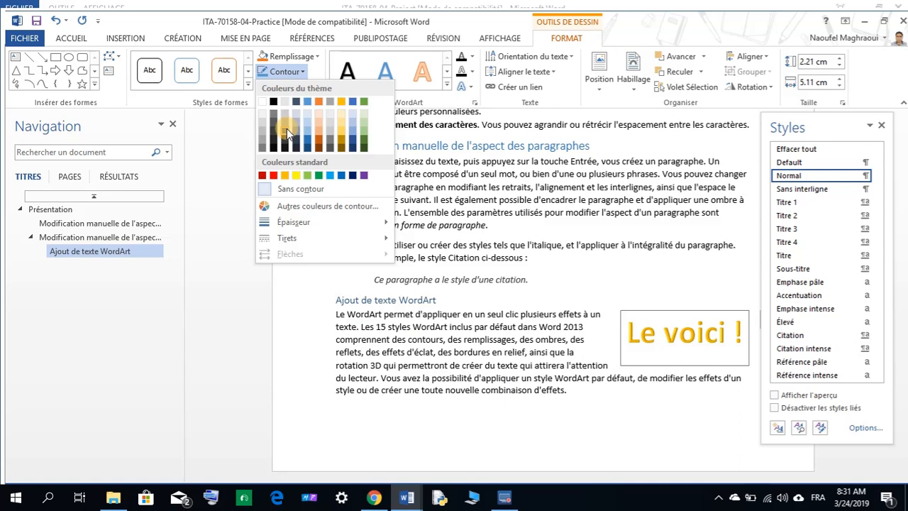
left_click(364, 144)
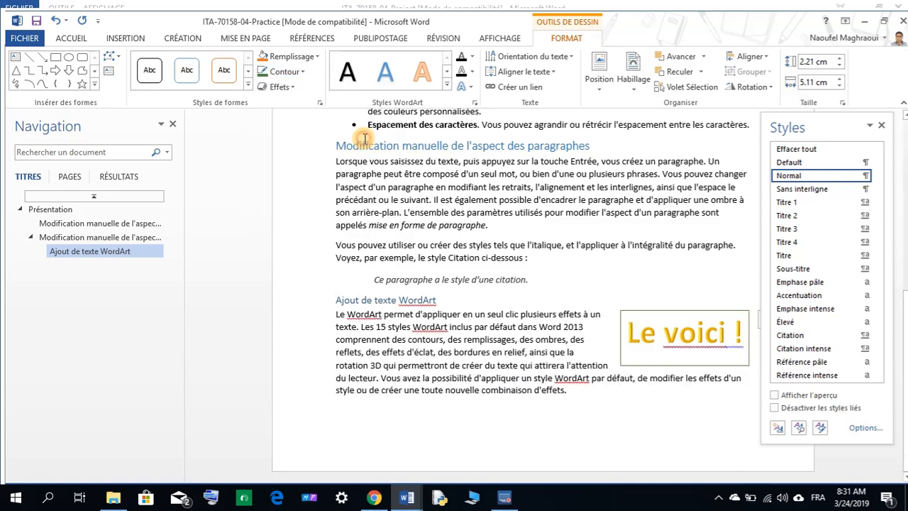
left_click(673, 402)
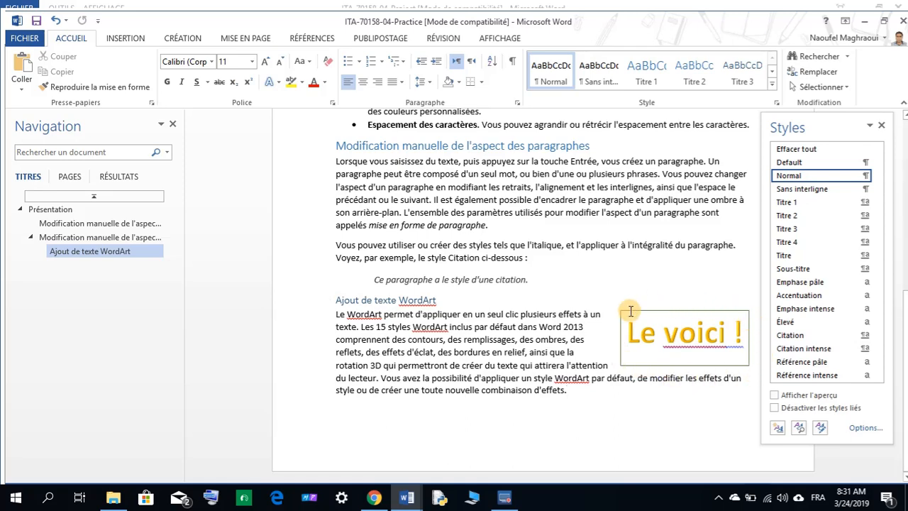
Step: Reread instruction 11's shadow requirement and apply the centre-offset outer shadow to the outlined WordArt object in the practice document
left_click(406, 498)
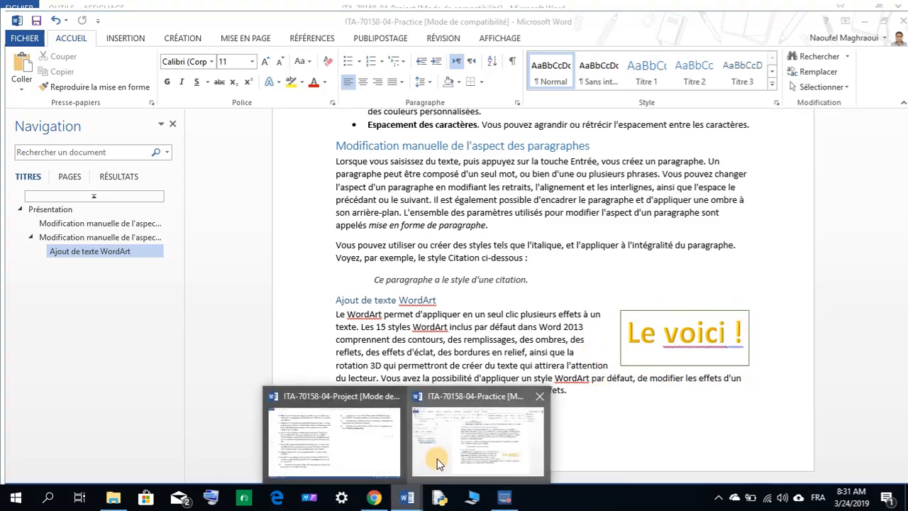
left_click(390, 448)
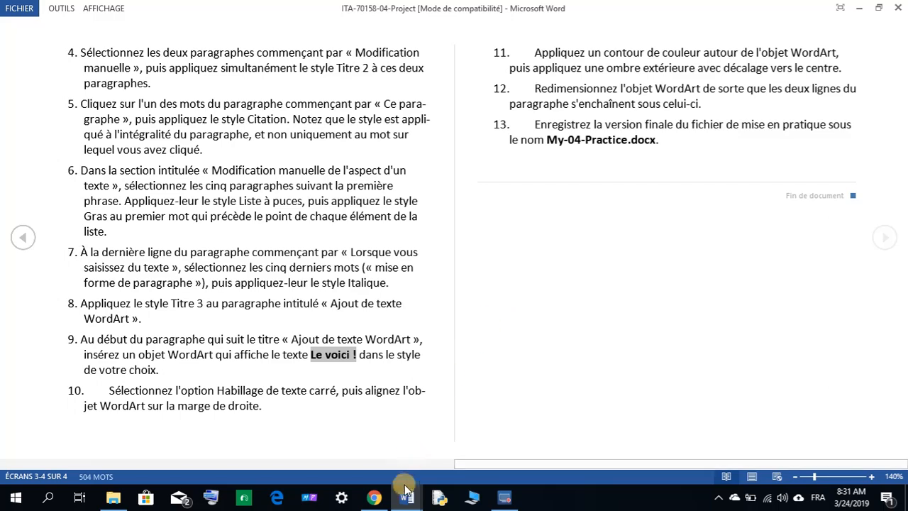
mouse_move(406, 497)
left_click(472, 442)
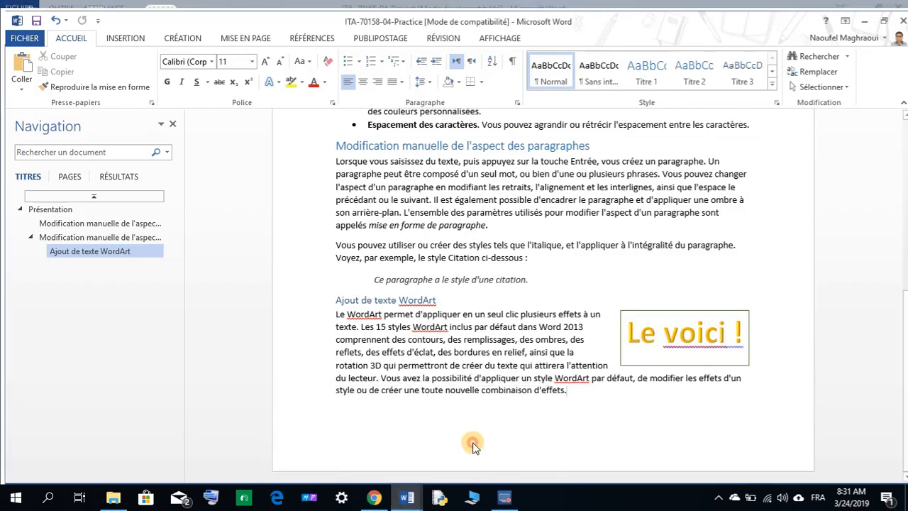
left_click(651, 312)
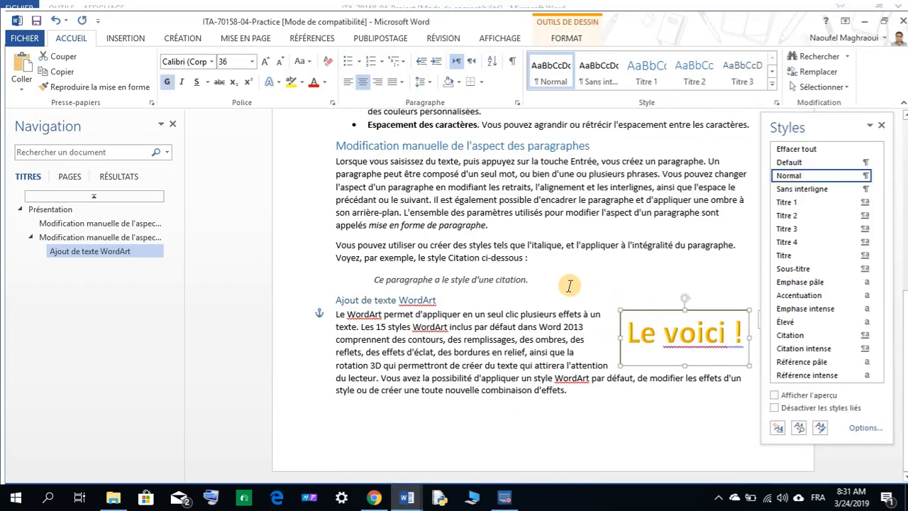
left_click(566, 39)
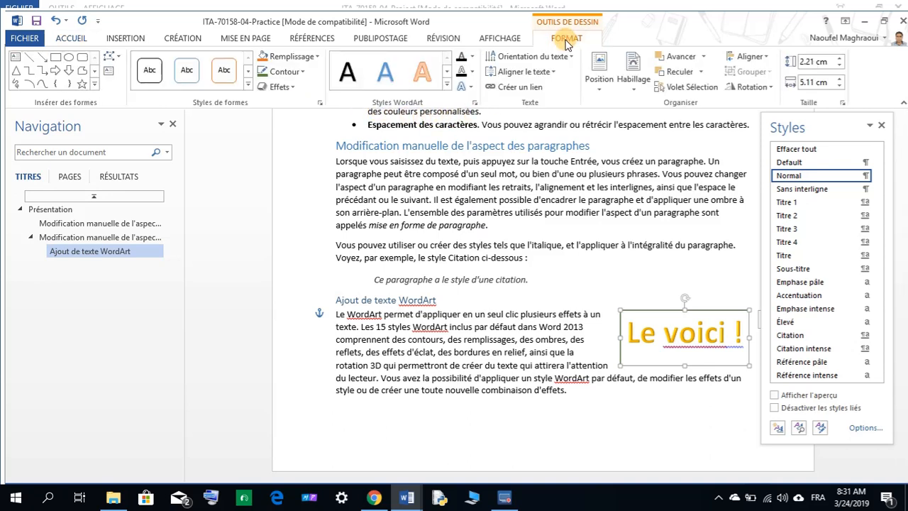
left_click(294, 88)
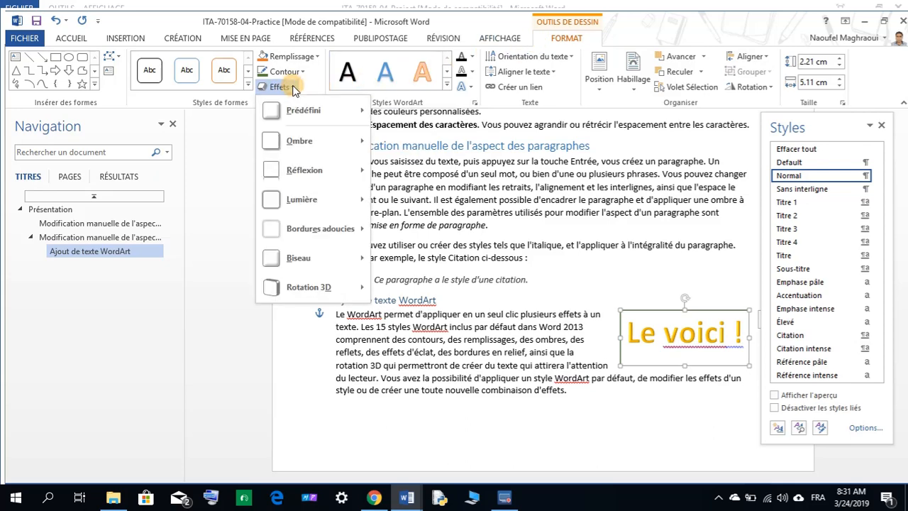
left_click(298, 144)
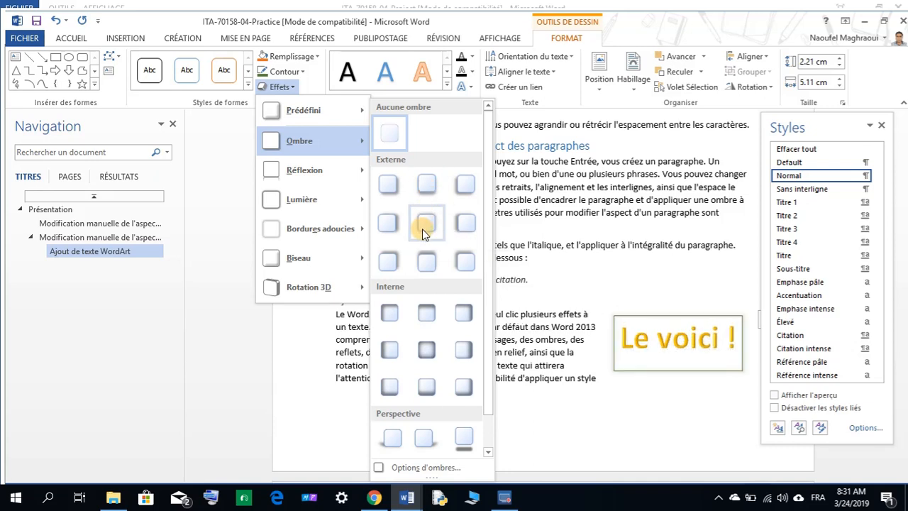
left_click(422, 228)
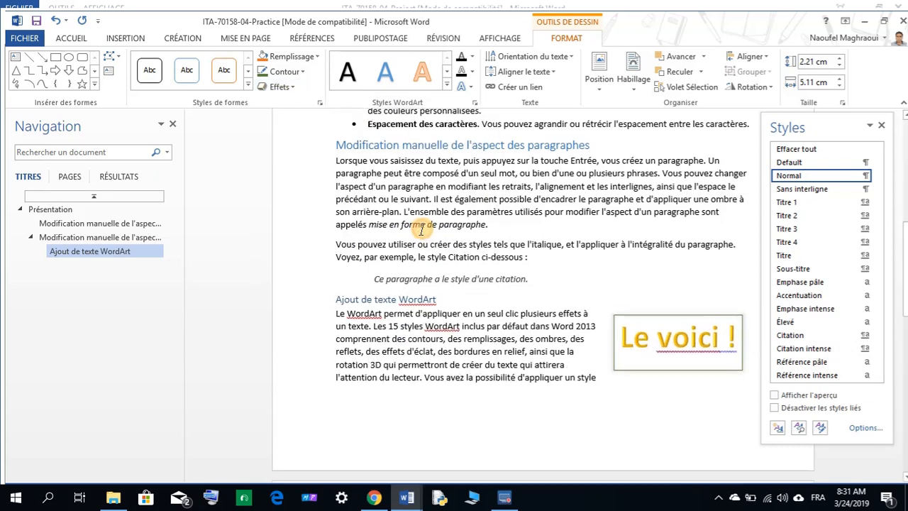
left_click(610, 409)
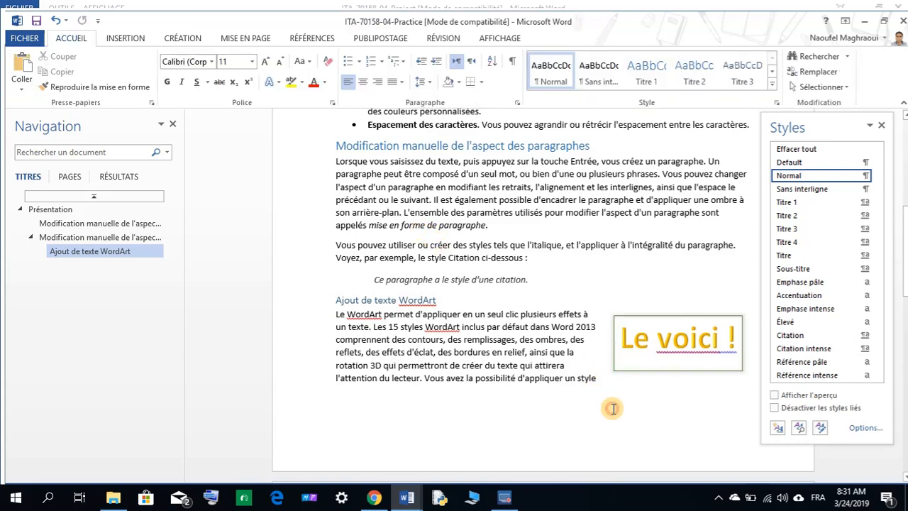
Step: Read instruction 12 on resizing the WordArt in the project document, then return to the practice document
mouse_move(406, 497)
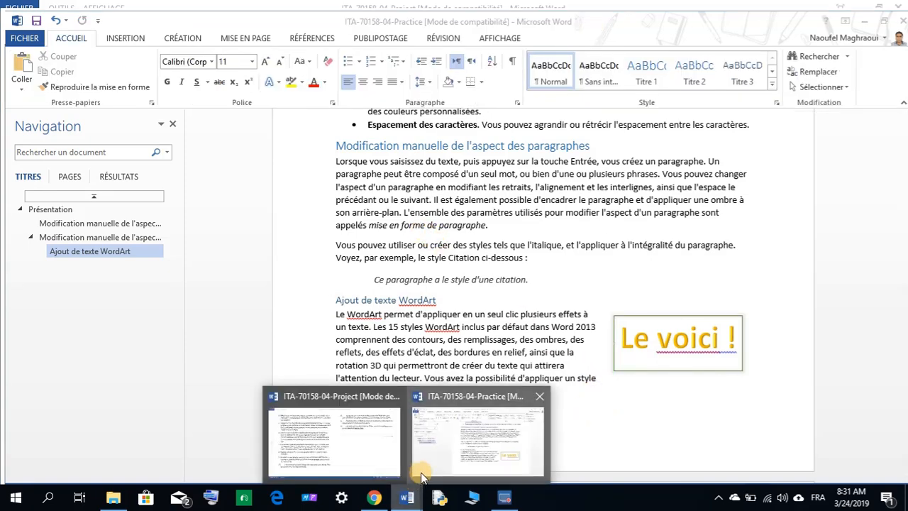
left_click(390, 444)
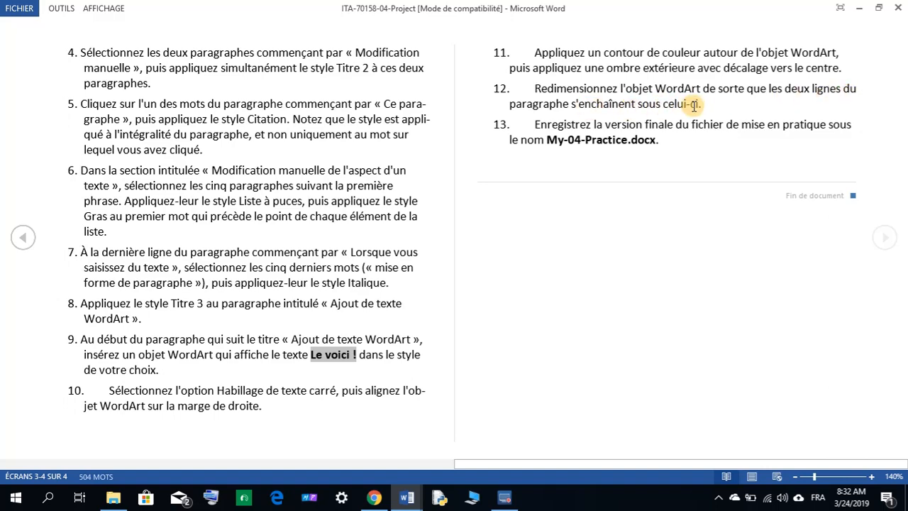
mouse_move(407, 494)
left_click(453, 452)
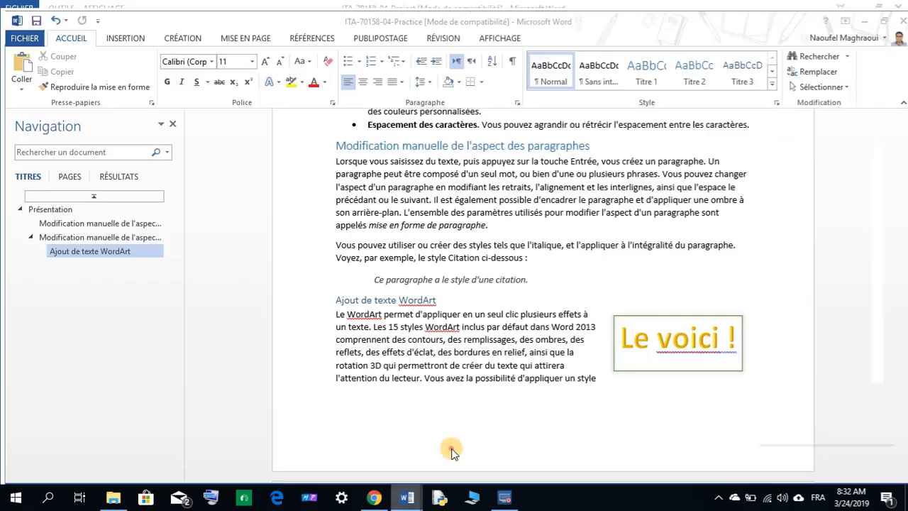
Step: Move the "Le voici !" WordArt up slightly so the paragraph's last two lines flow beneath it
left_click(670, 318)
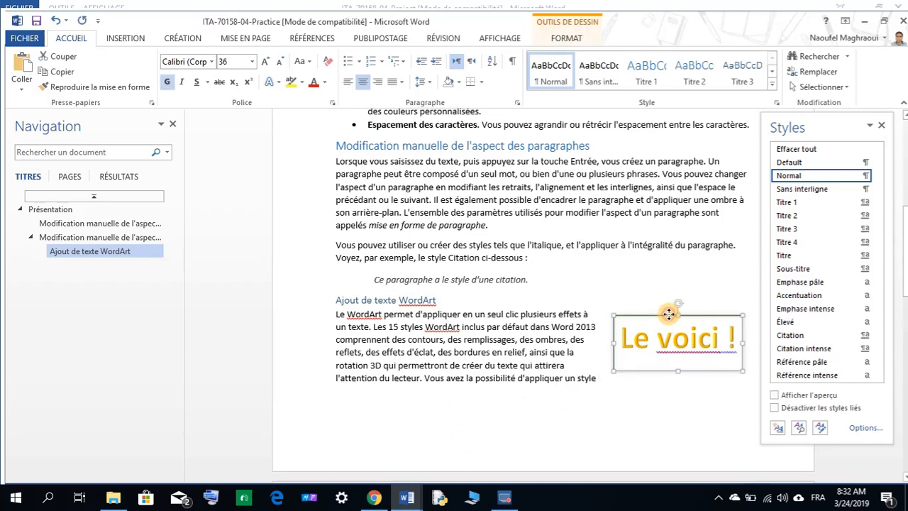
mouse_move(669, 314)
left_mouse_down()
mouse_move(673, 320)
mouse_move(670, 310)
left_mouse_up()
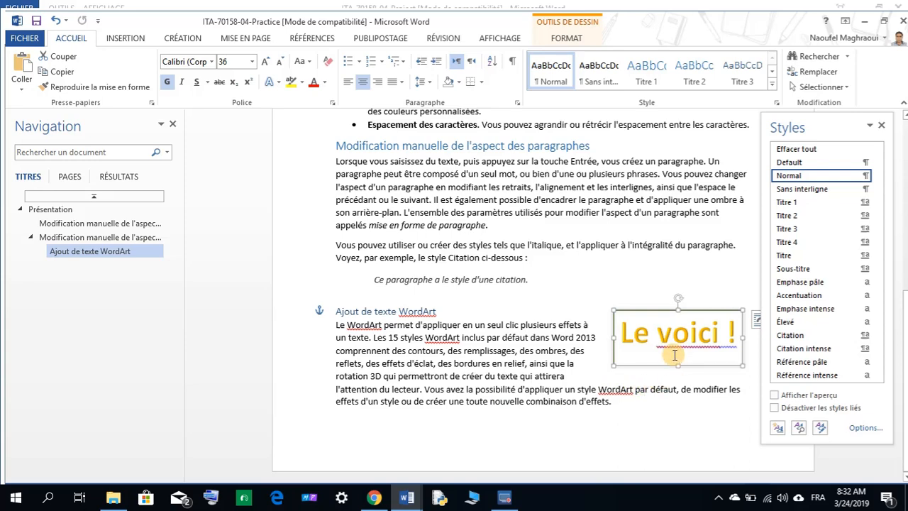
Step: Read instruction 13 in the project document, copy the file name My-04-Practice from it, and return to the practice document
mouse_move(406, 497)
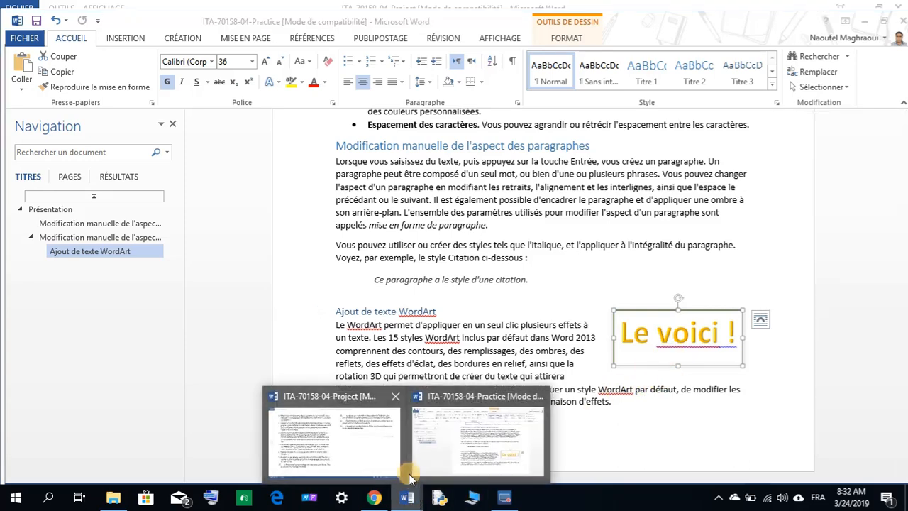
left_click(378, 451)
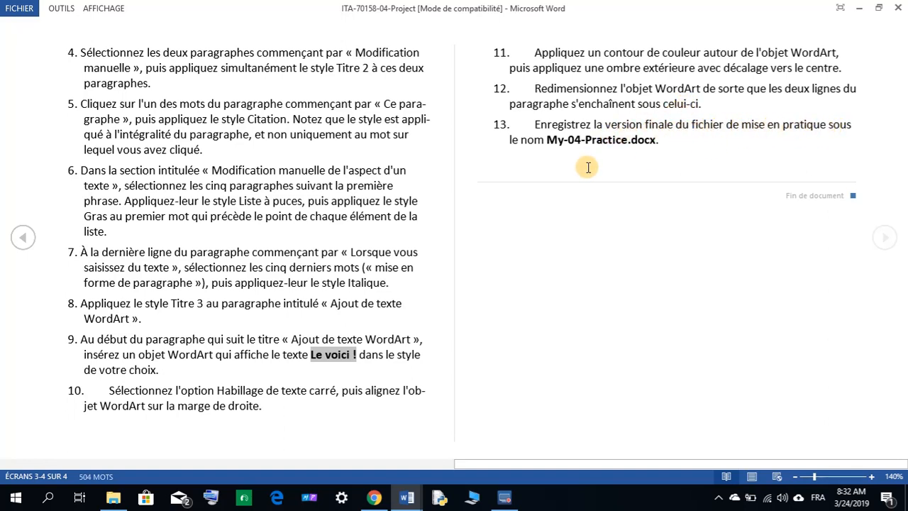
left_click_drag(547, 140, 615, 139)
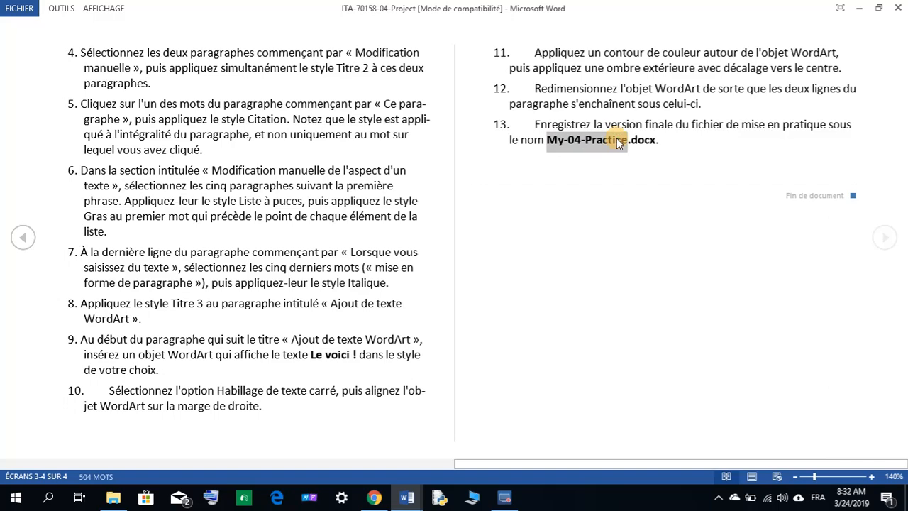
right_click(617, 137)
left_click(635, 147)
mouse_move(405, 495)
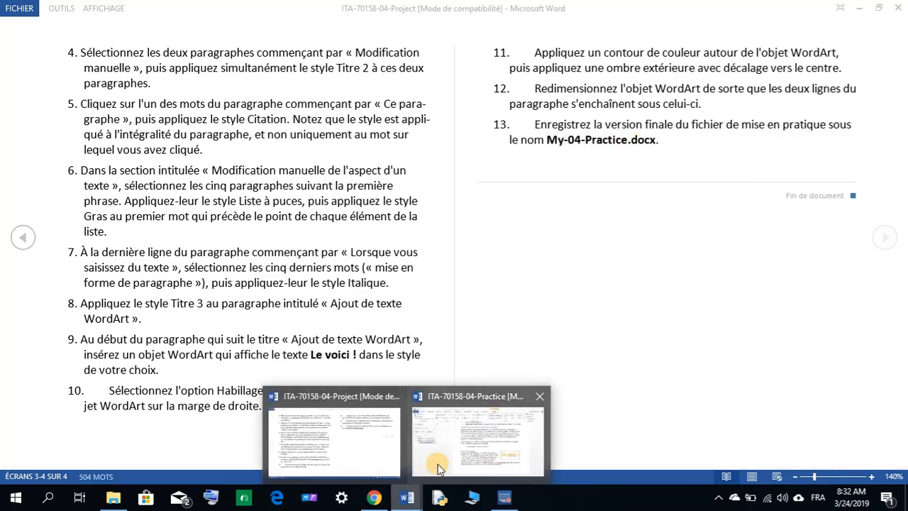
left_click(432, 460)
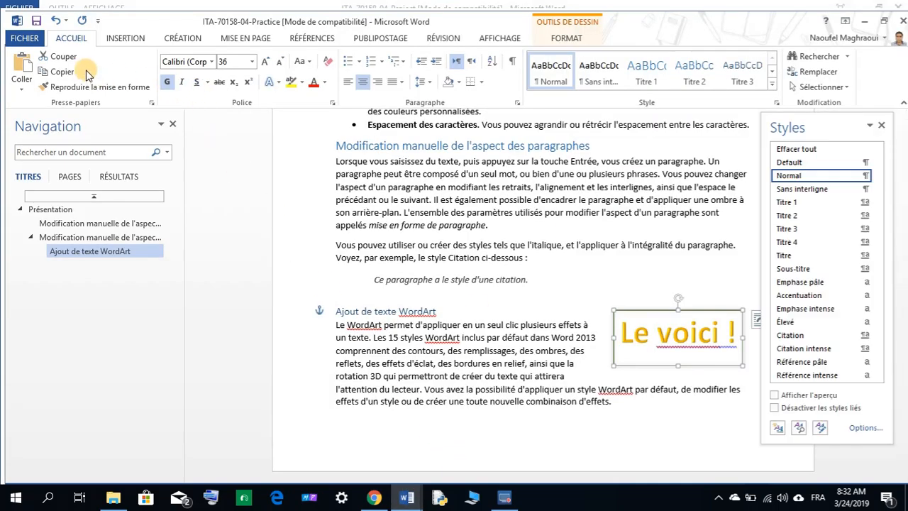
Step: Save the practice document as My-04-Practice in the Mon travail folder as a Word document, accepting the upgrade to the newest file format
left_click(27, 38)
left_click(49, 172)
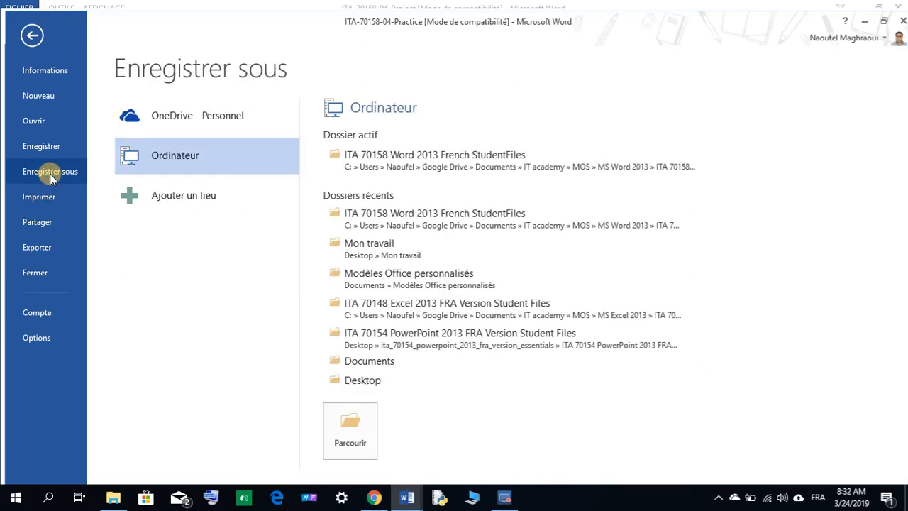
left_click(374, 245)
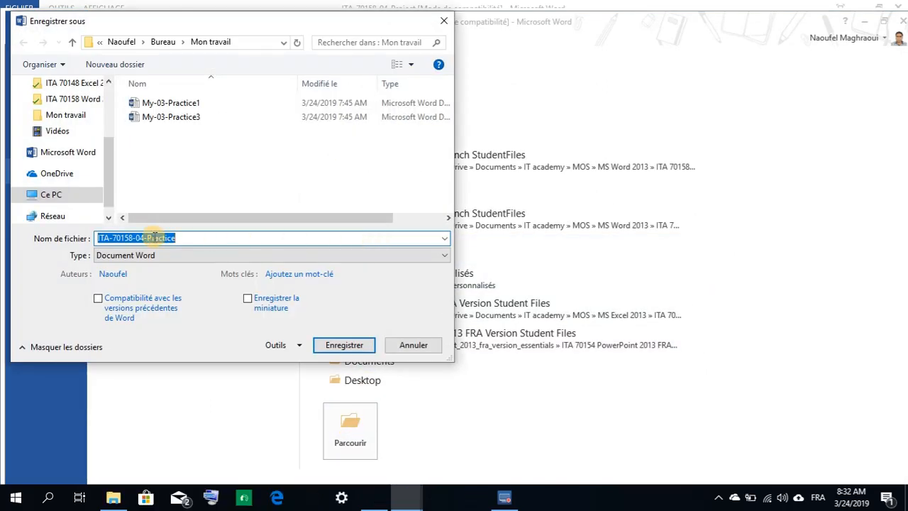
right_click(159, 237)
left_click(189, 291)
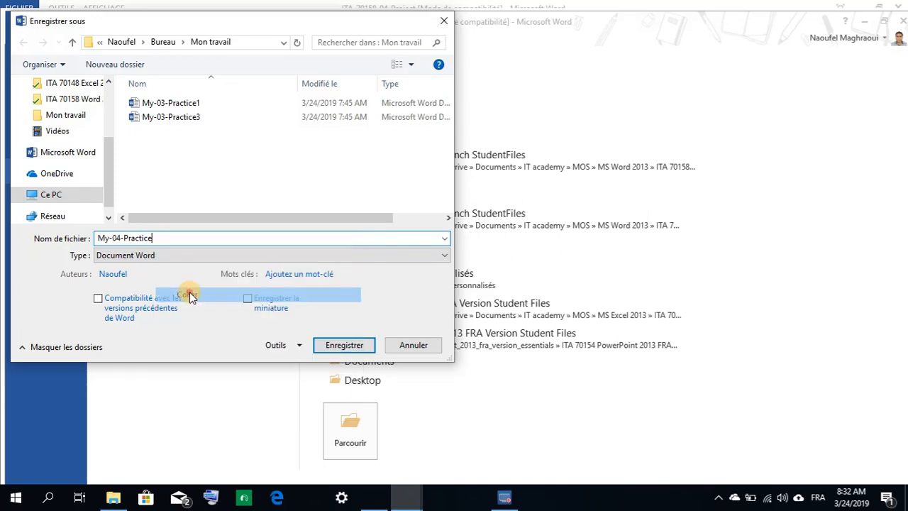
left_click(350, 347)
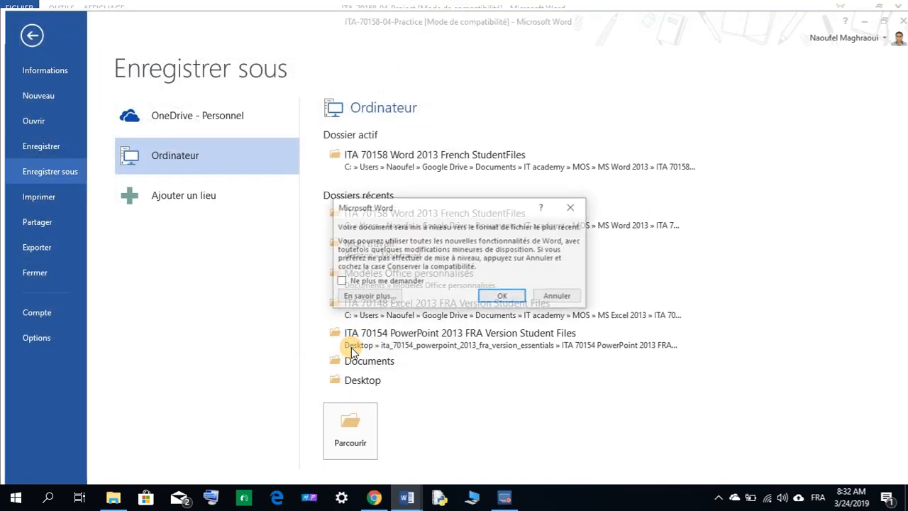
left_click(519, 297)
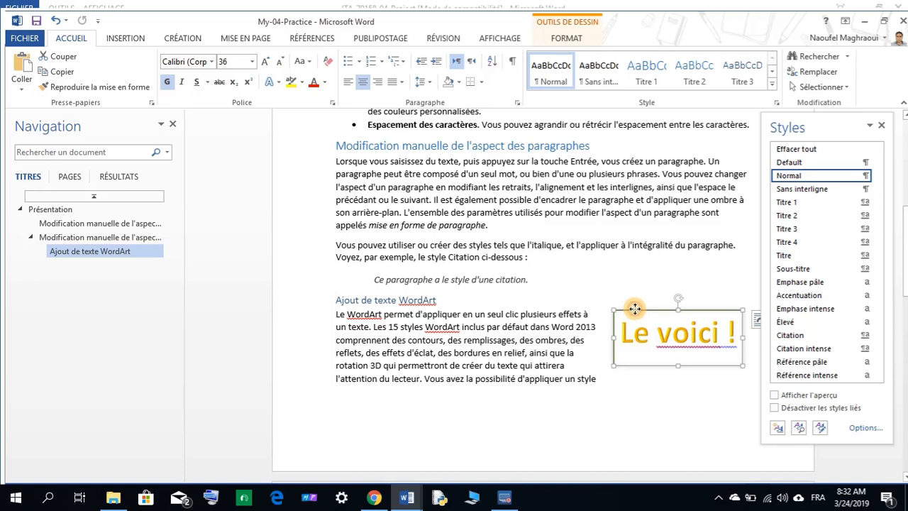
Step: Nudge the WordArt up level with the "Ajout de texte WordArt" heading so two lines flow beneath it, and save the document
left_click_drag(634, 309, 636, 302)
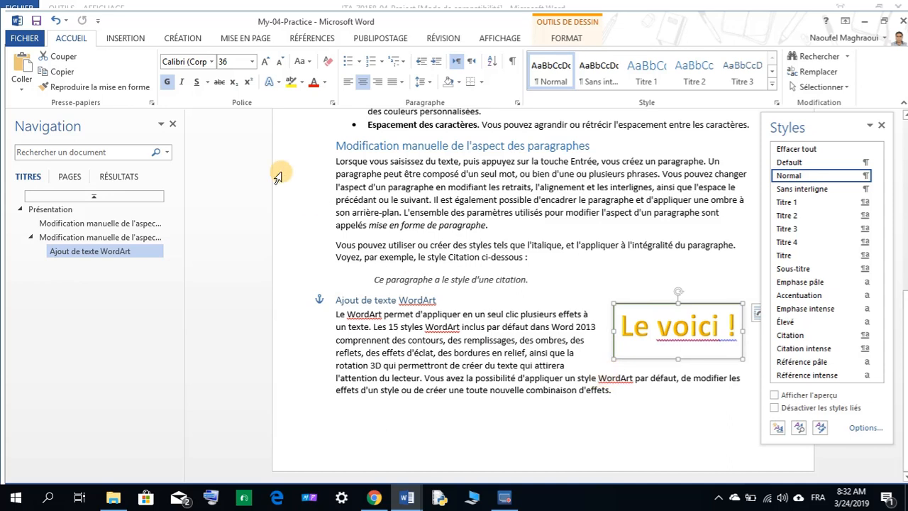
left_click(37, 23)
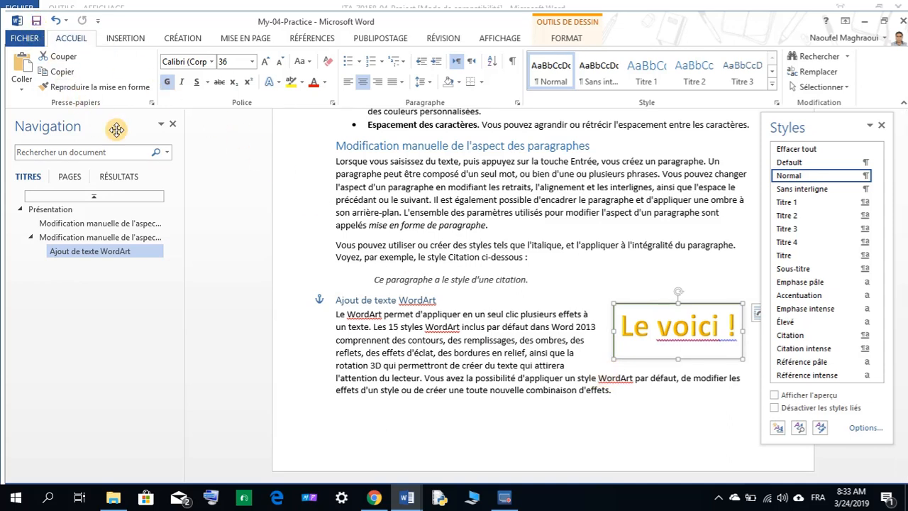